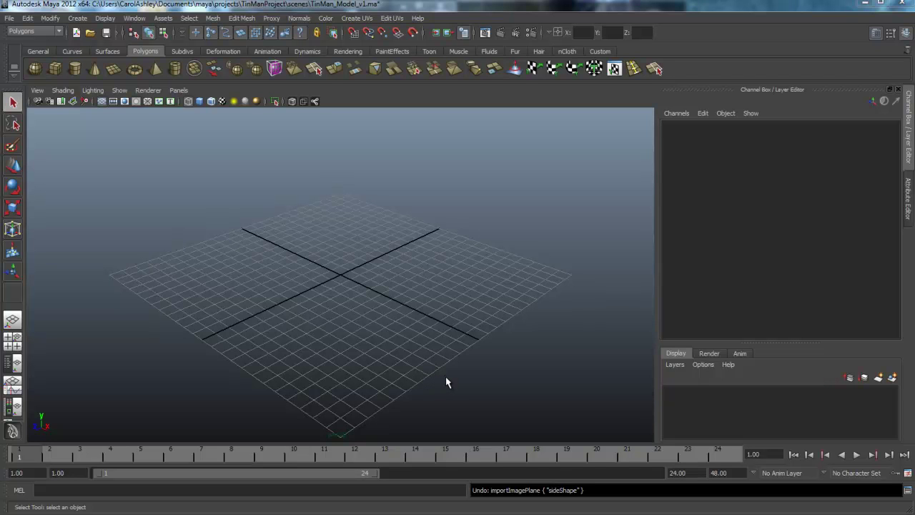
- Review the TinManProject name, location and primary folder settings in the Project Window, then close it
{"action": "left_click", "coordinate": [9, 18]}
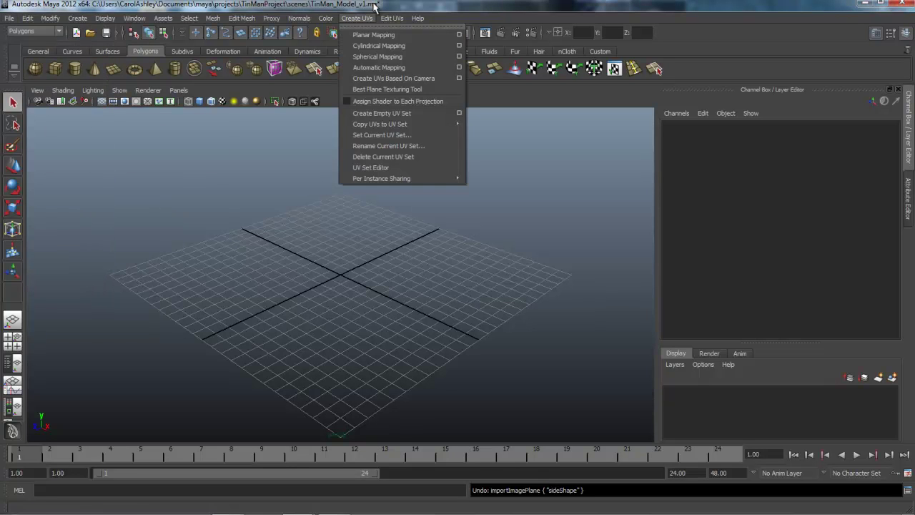
{"action": "left_click", "coordinate": [10, 20]}
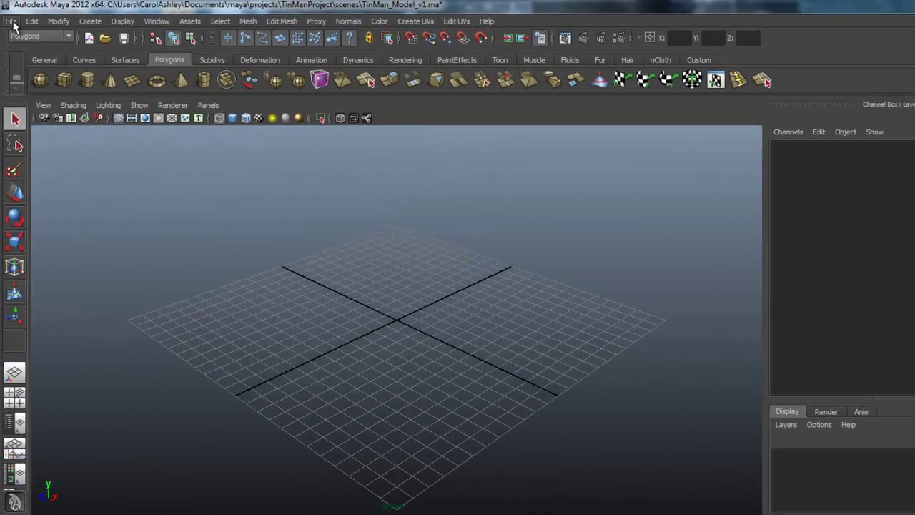
{"action": "left_click", "coordinate": [9, 19]}
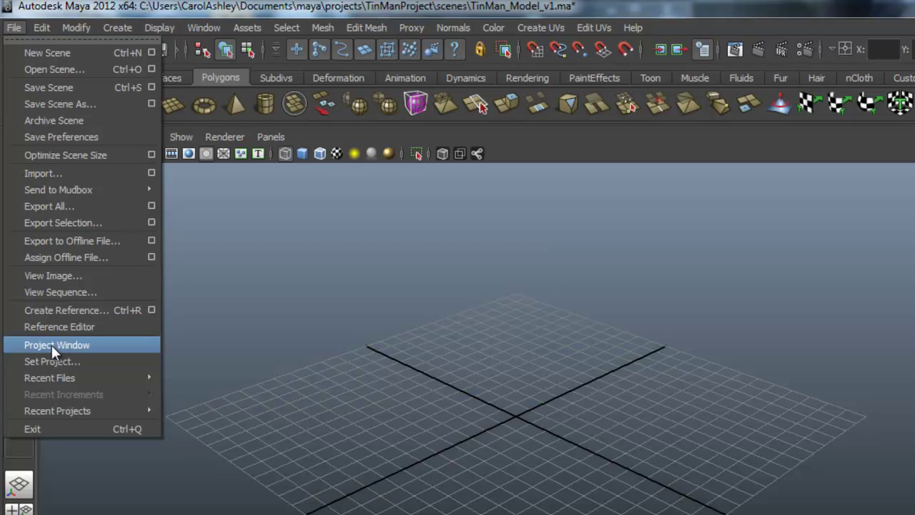
{"action": "left_click", "coordinate": [60, 345]}
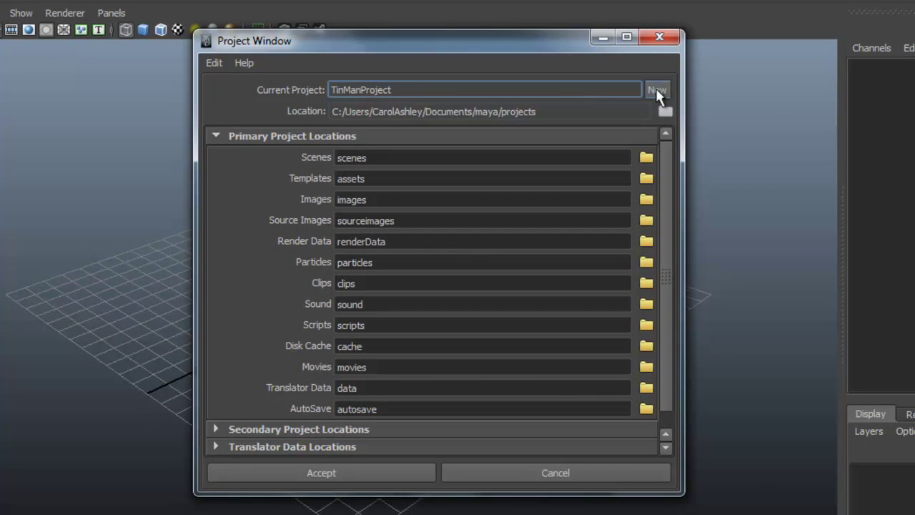
{"action": "left_click", "coordinate": [394, 90]}
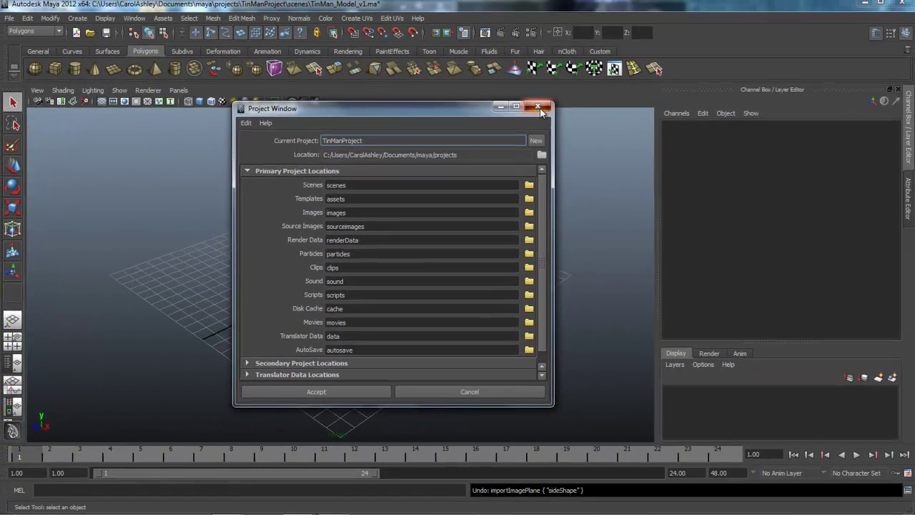
{"action": "left_click", "coordinate": [659, 37]}
- Set the TinManProject folder as the current project
{"action": "left_click", "coordinate": [9, 19]}
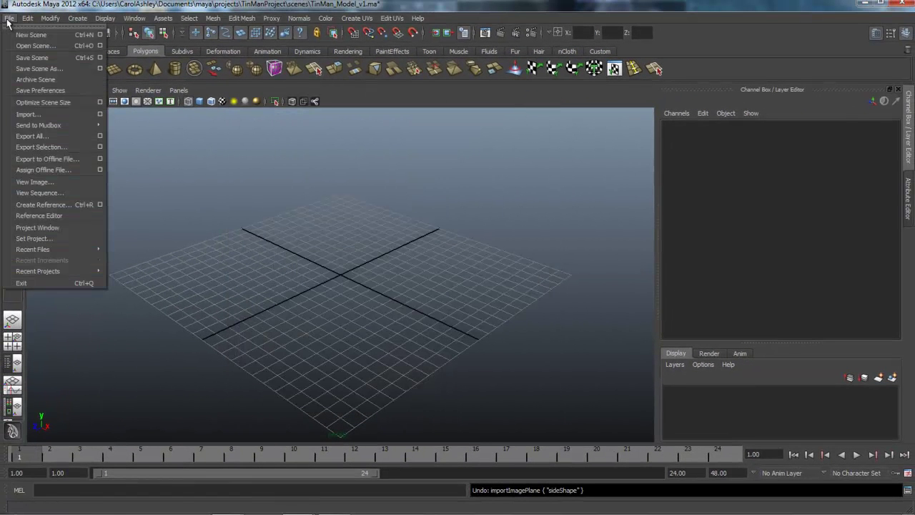
{"action": "left_click", "coordinate": [36, 239]}
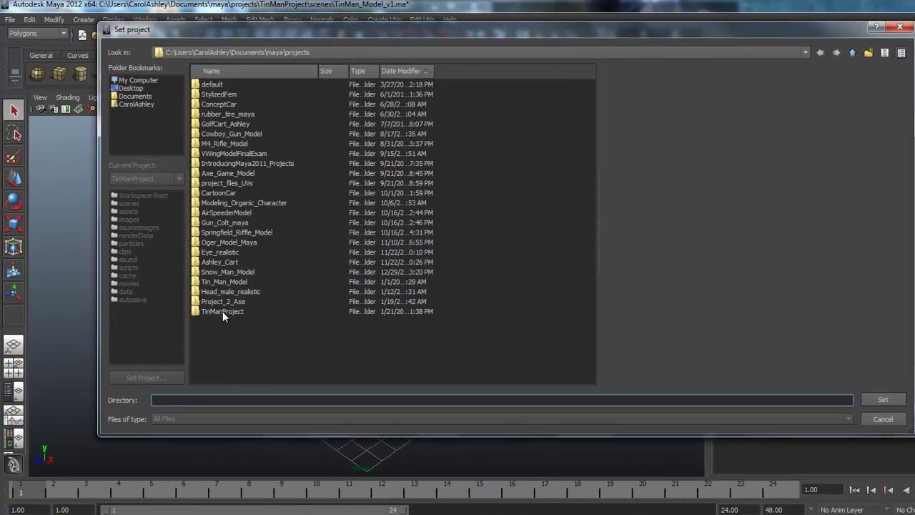
{"action": "left_click", "coordinate": [207, 291]}
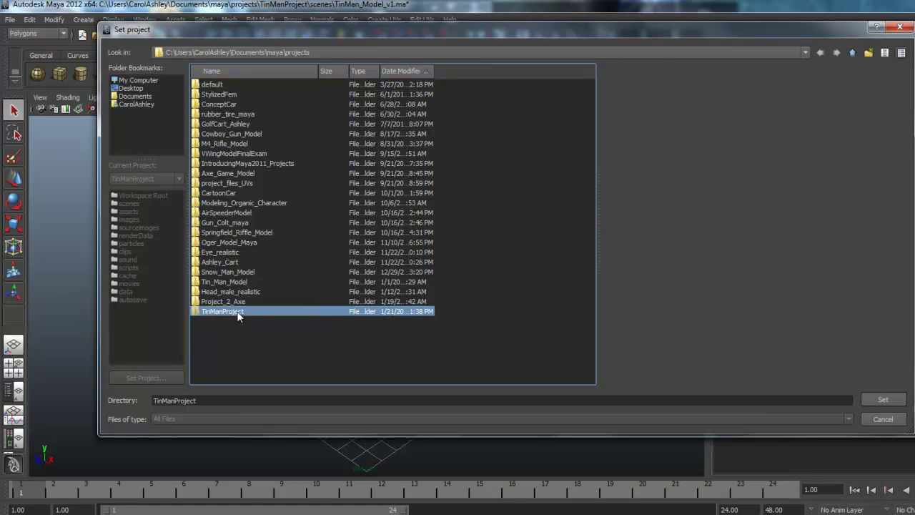
{"action": "left_click", "coordinate": [883, 399]}
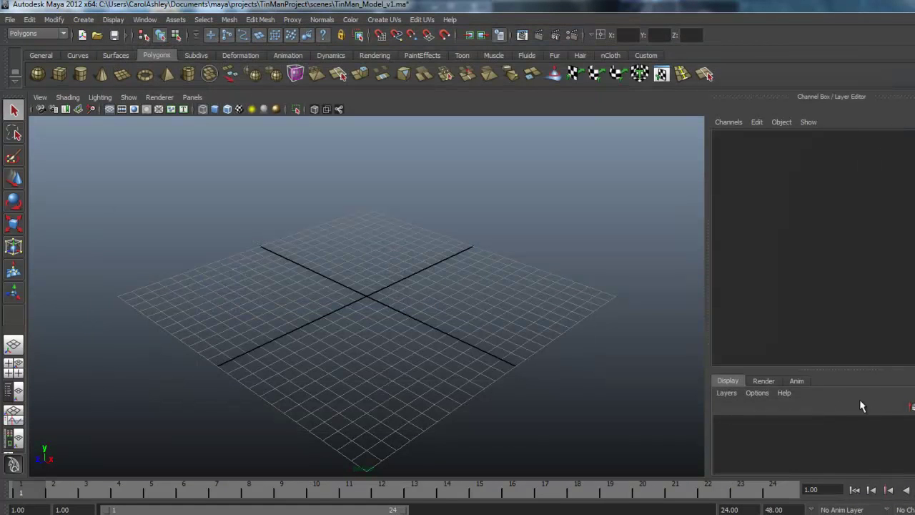
{"action": "left_click", "coordinate": [10, 19]}
{"action": "left_click", "coordinate": [30, 75]}
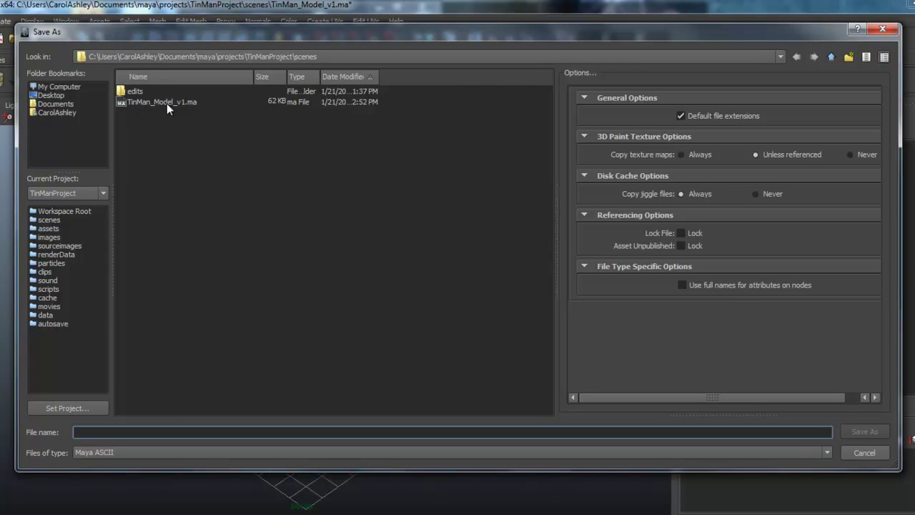
{"action": "left_click", "coordinate": [167, 103]}
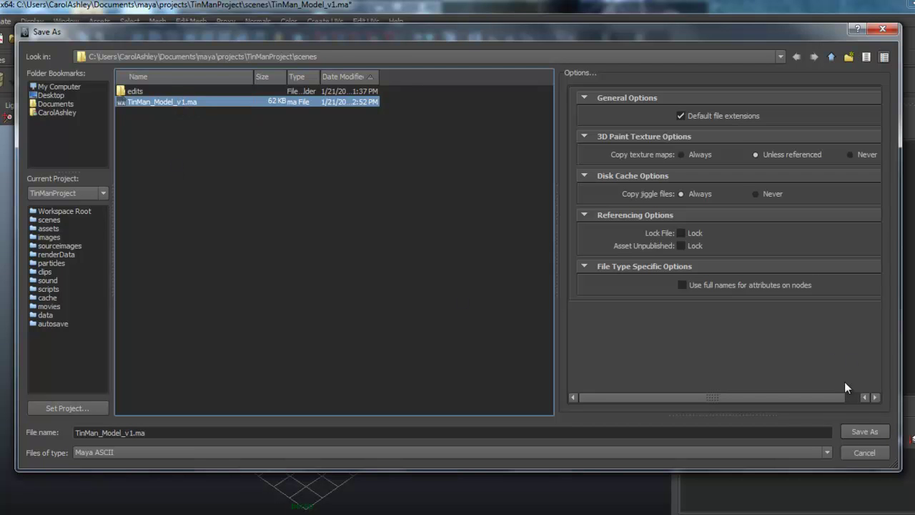
{"action": "left_click", "coordinate": [864, 452]}
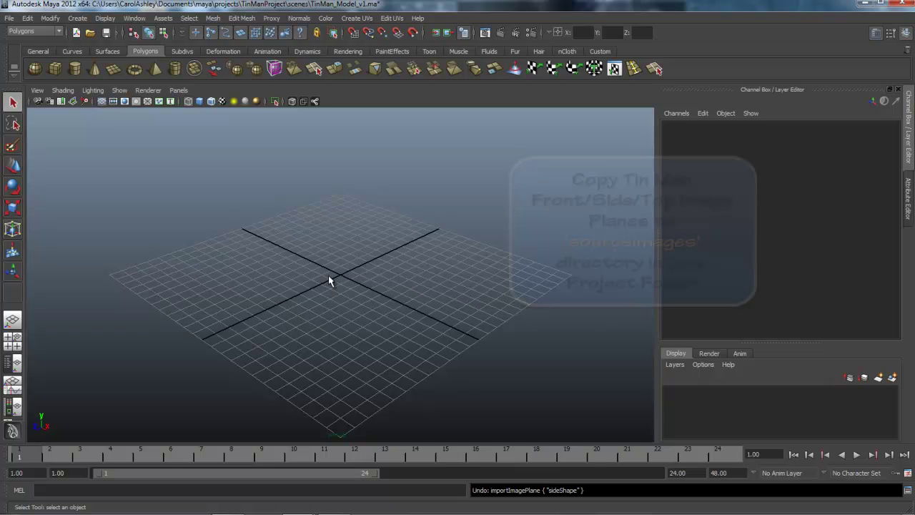
- Show the four-view layout and import TinManFrontIP.jpeg as an image plane in the front view
{"action": "key", "text": "space"}
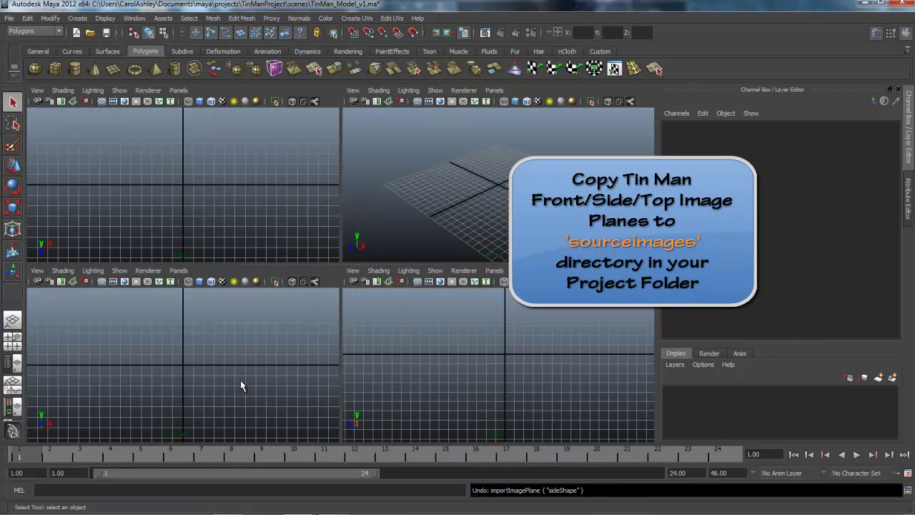
{"action": "left_click", "coordinate": [37, 272]}
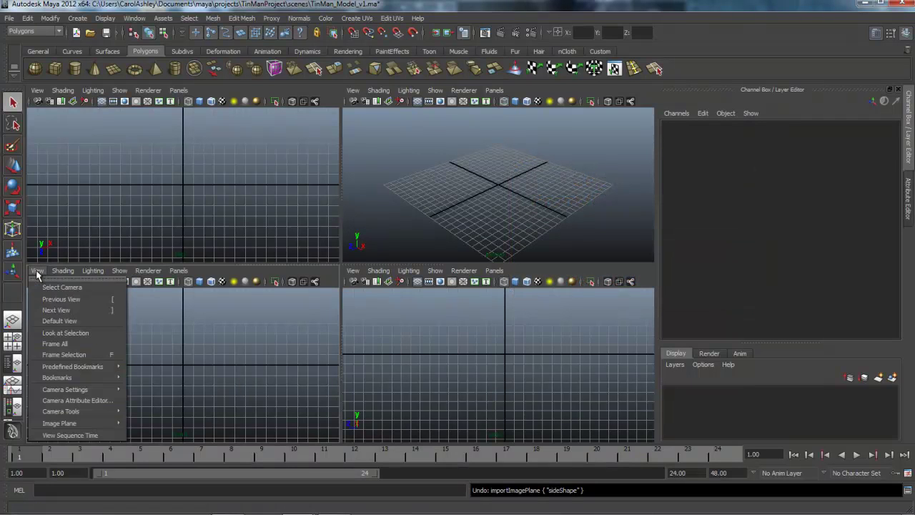
{"action": "mouse_move", "coordinate": [62, 426]}
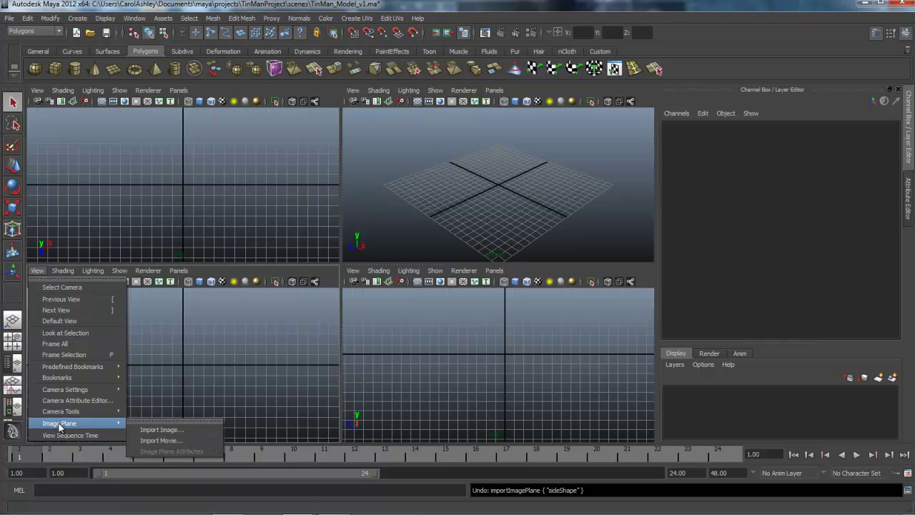
{"action": "left_click", "coordinate": [159, 430]}
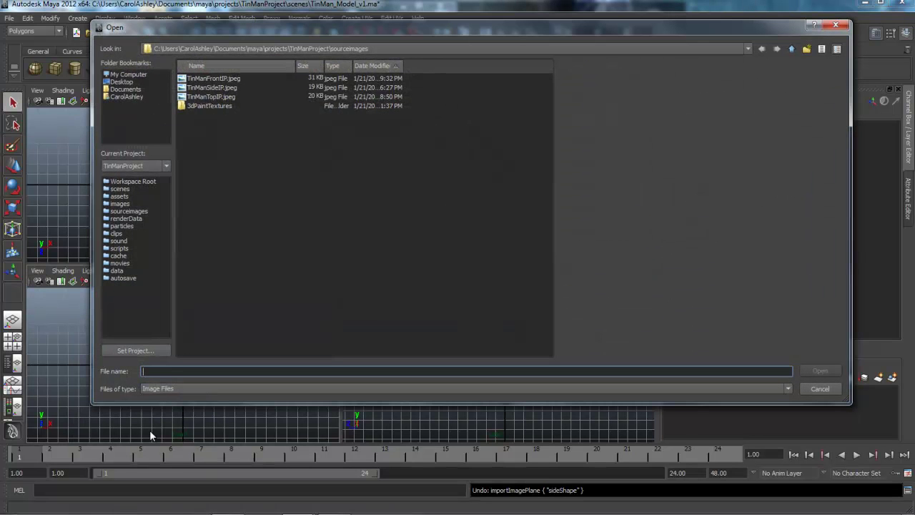
{"action": "left_click", "coordinate": [212, 79]}
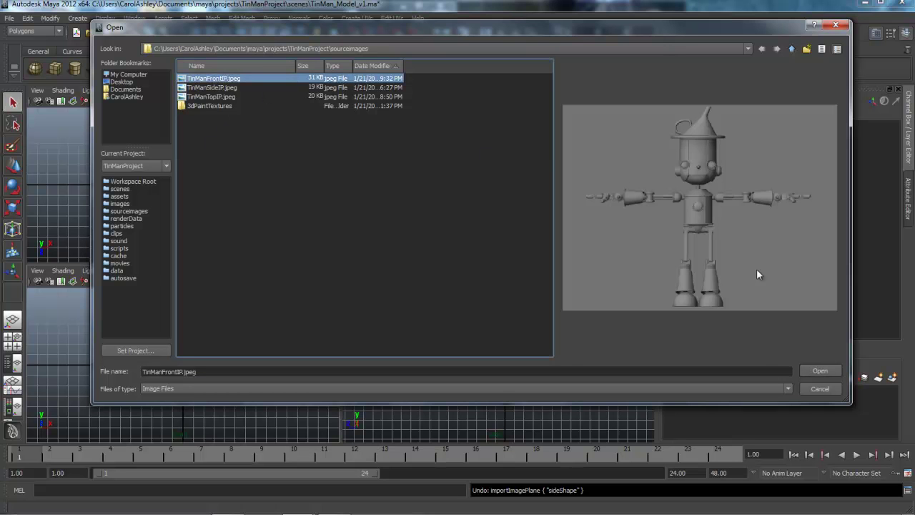
{"action": "left_click", "coordinate": [822, 373]}
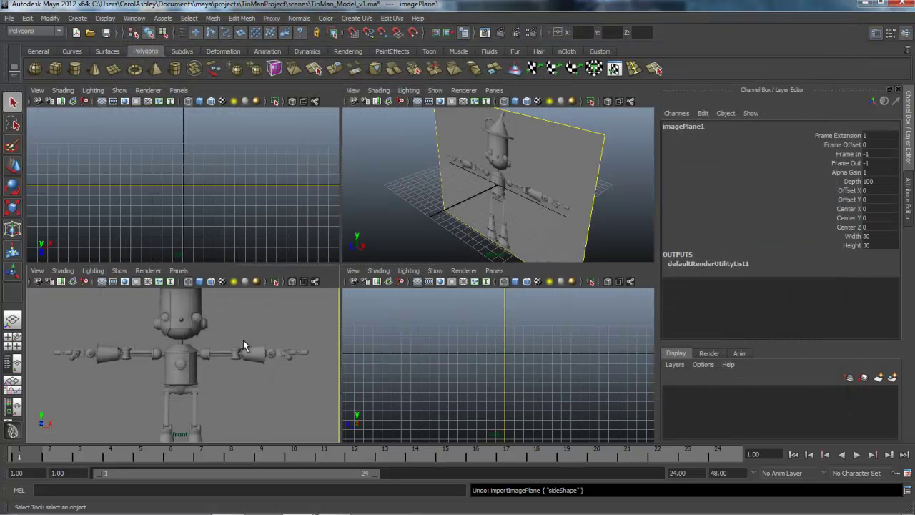
{"action": "left_click", "coordinate": [257, 329]}
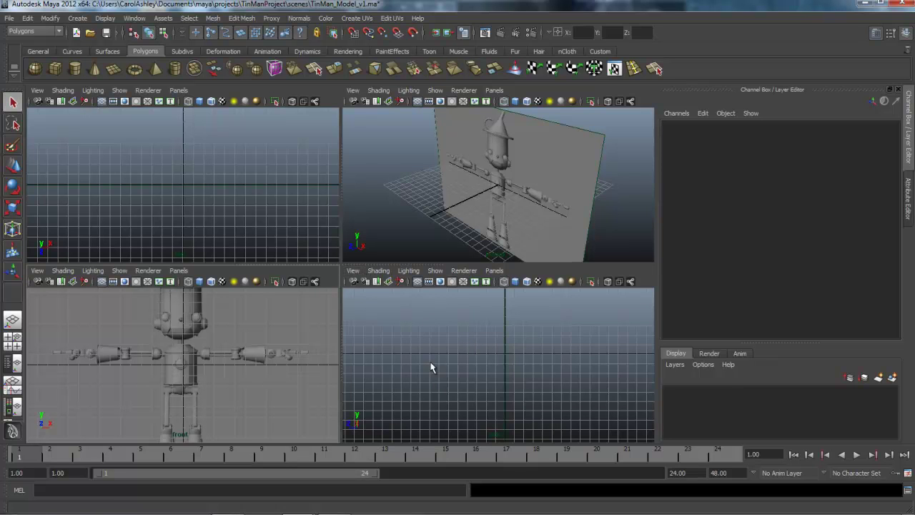
- Import TinManSideIP.jpeg as an image plane in the side view
{"action": "left_click", "coordinate": [353, 270]}
{"action": "mouse_move", "coordinate": [384, 428]}
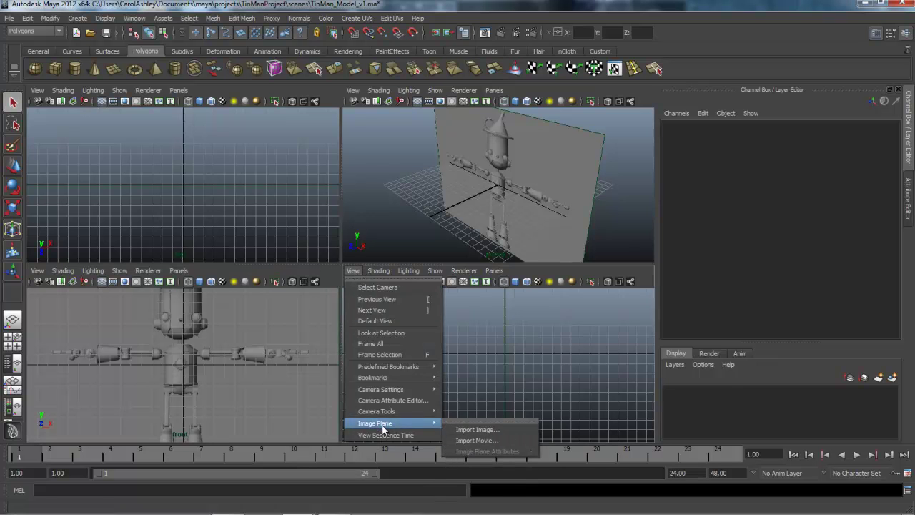
{"action": "left_click", "coordinate": [467, 430]}
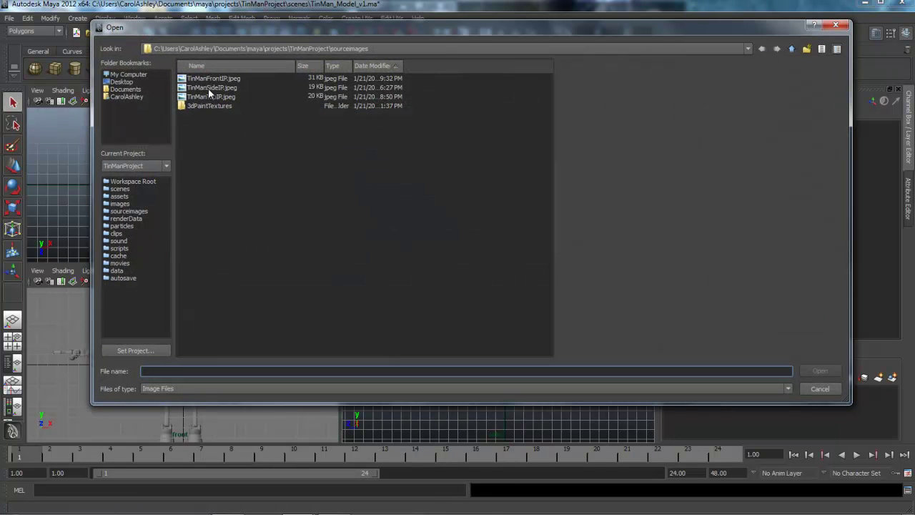
{"action": "left_click", "coordinate": [211, 88]}
{"action": "left_click", "coordinate": [816, 372]}
{"action": "left_click", "coordinate": [527, 344]}
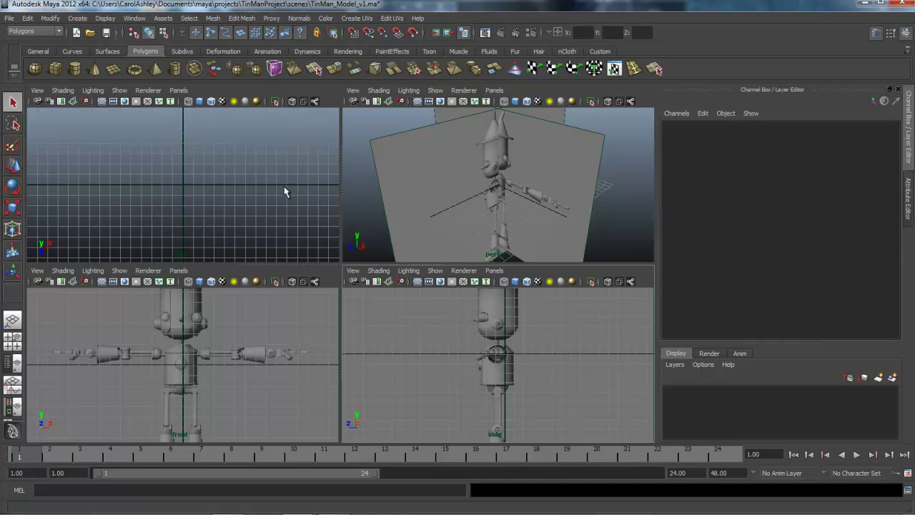
- Import TinManTopIP.jpeg as an image plane in the top view and deselect it
{"action": "left_click", "coordinate": [180, 186]}
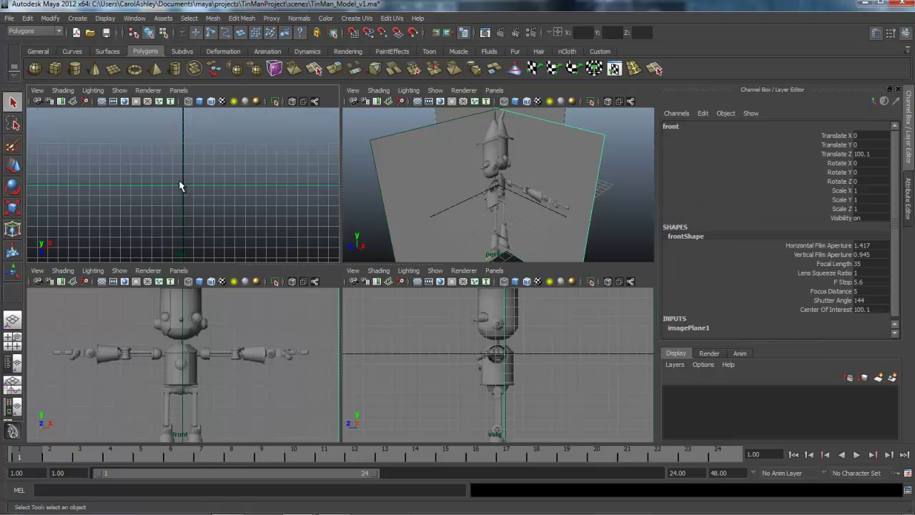
{"action": "left_click", "coordinate": [37, 90]}
{"action": "mouse_move", "coordinate": [68, 244]}
{"action": "left_click", "coordinate": [153, 248]}
{"action": "left_click", "coordinate": [193, 97]}
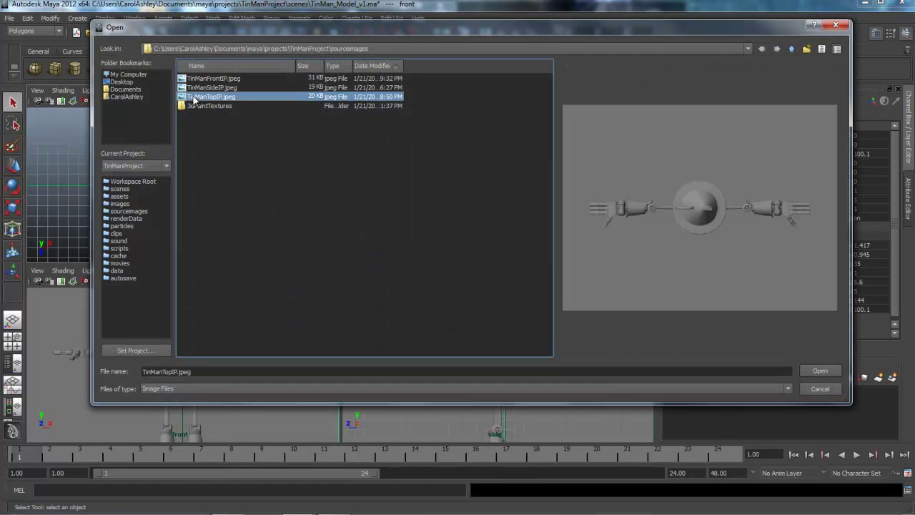
{"action": "left_click", "coordinate": [817, 371]}
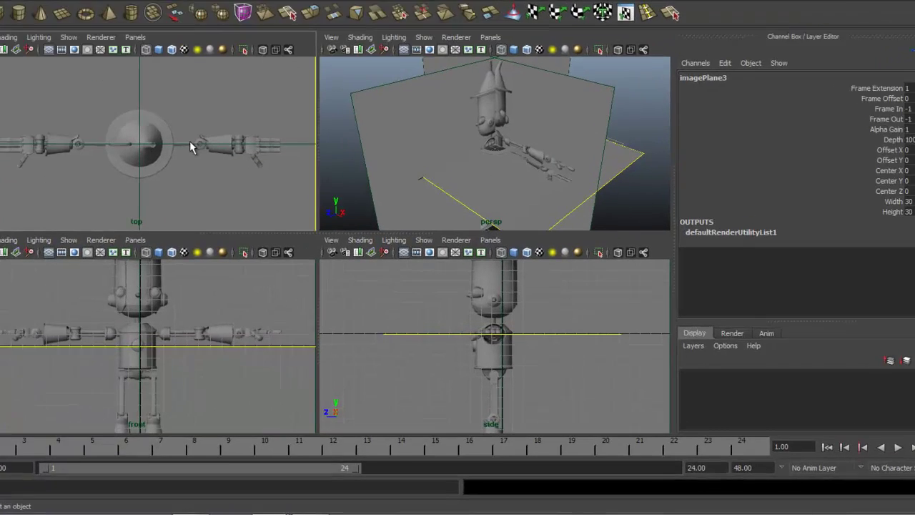
{"action": "right_click_drag", "start_coordinate": [138, 210], "coordinate": [318, 219], "text": "alt"}
{"action": "right_click_drag", "start_coordinate": [267, 146], "coordinate": [143, 141], "text": "alt"}
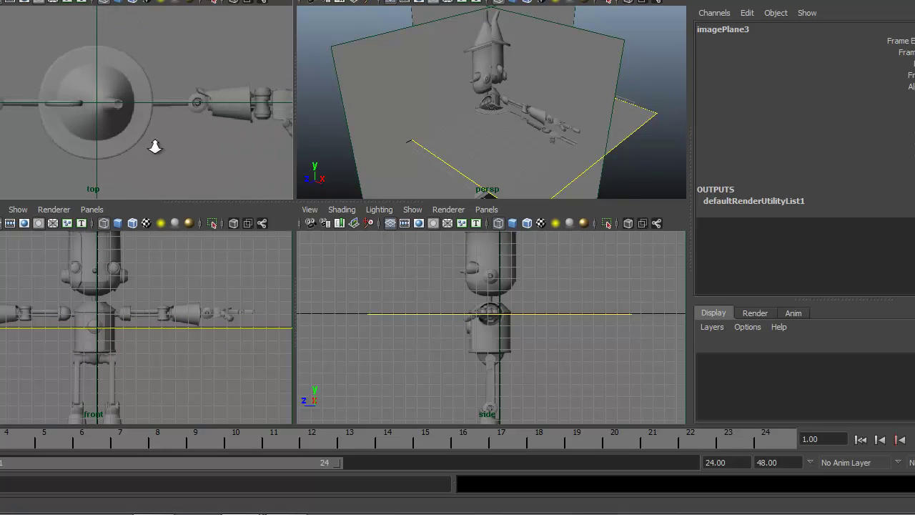
{"action": "left_click", "coordinate": [174, 156]}
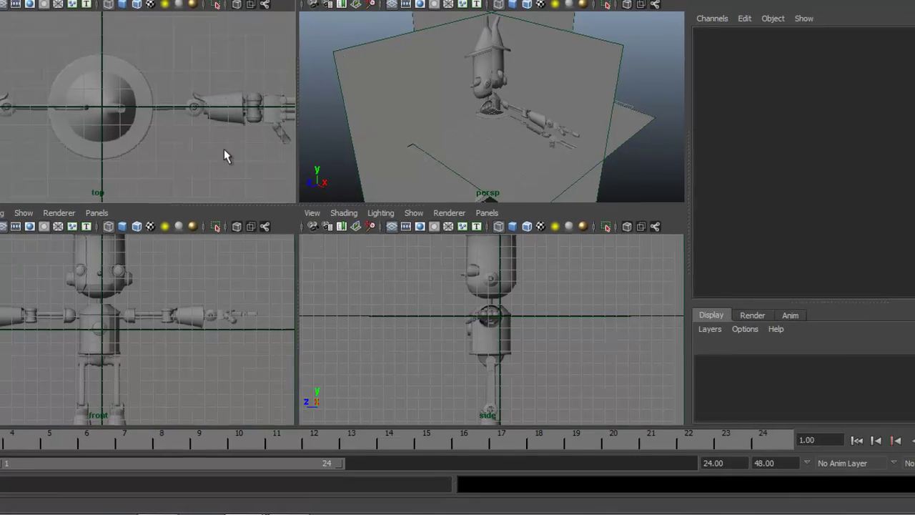
{"action": "right_click_drag", "start_coordinate": [222, 145], "coordinate": [143, 147], "text": "alt"}
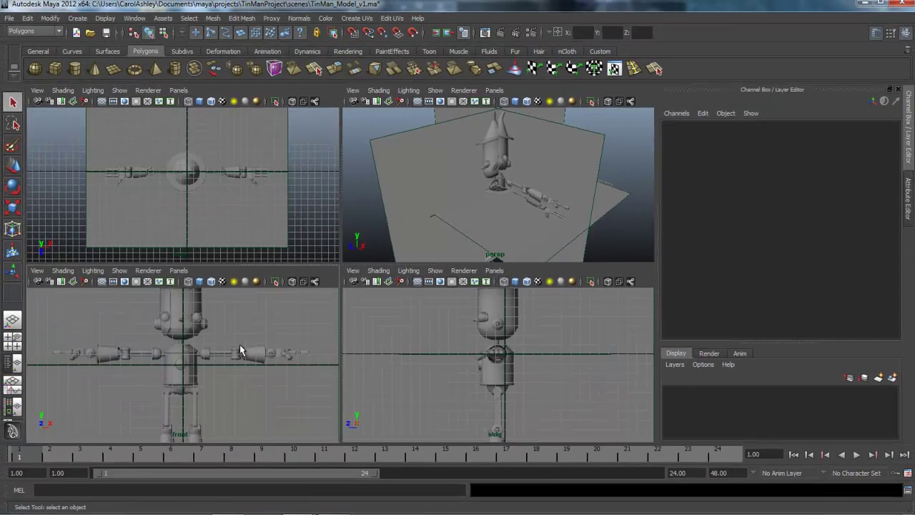
- Maximize the front view and set its image plane to display only when looking through camera
{"action": "key", "text": "space"}
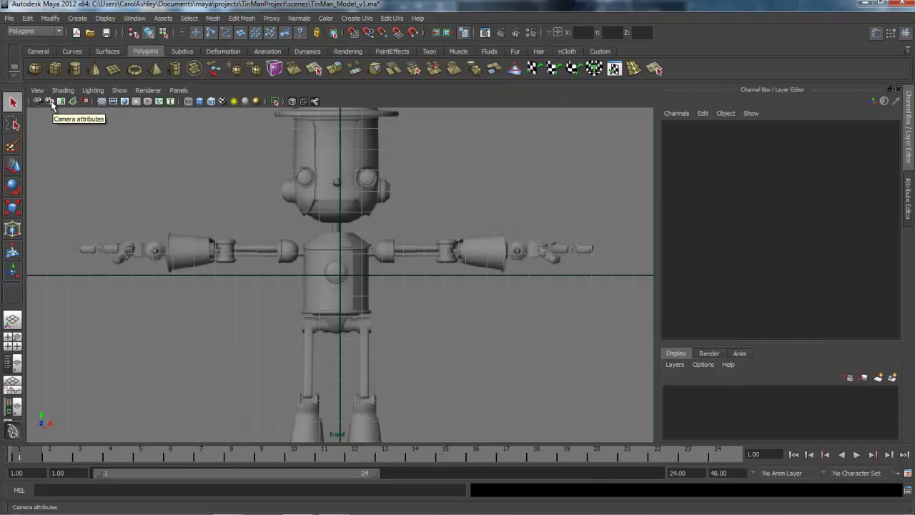
{"action": "left_click", "coordinate": [51, 100]}
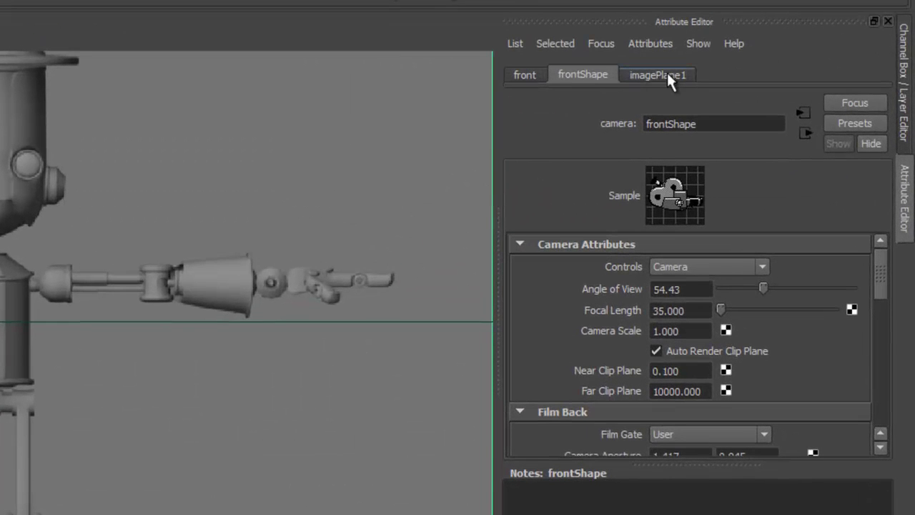
{"action": "left_click", "coordinate": [671, 77]}
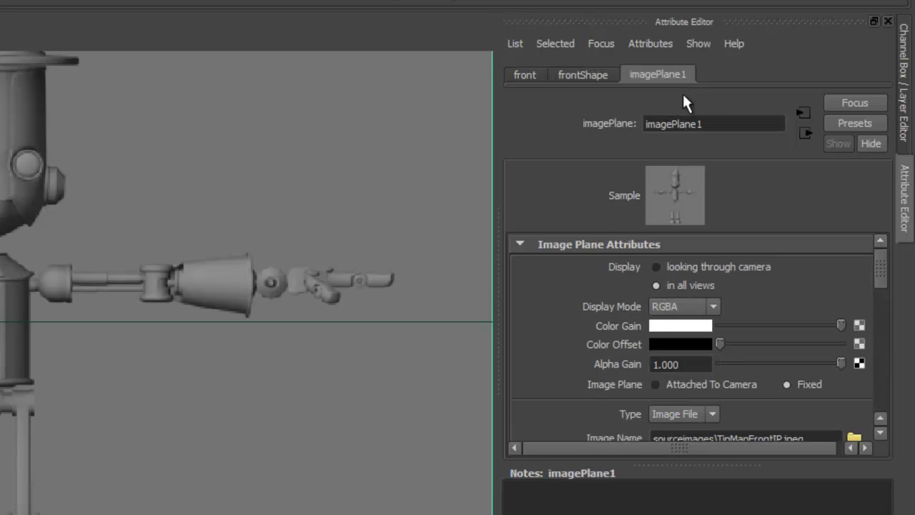
{"action": "left_click", "coordinate": [656, 267]}
- Set the front image plane's Center X to 0.25 so the figure is centred on the vertical axis
{"action": "left_click_drag", "start_coordinate": [879, 275], "coordinate": [886, 399]}
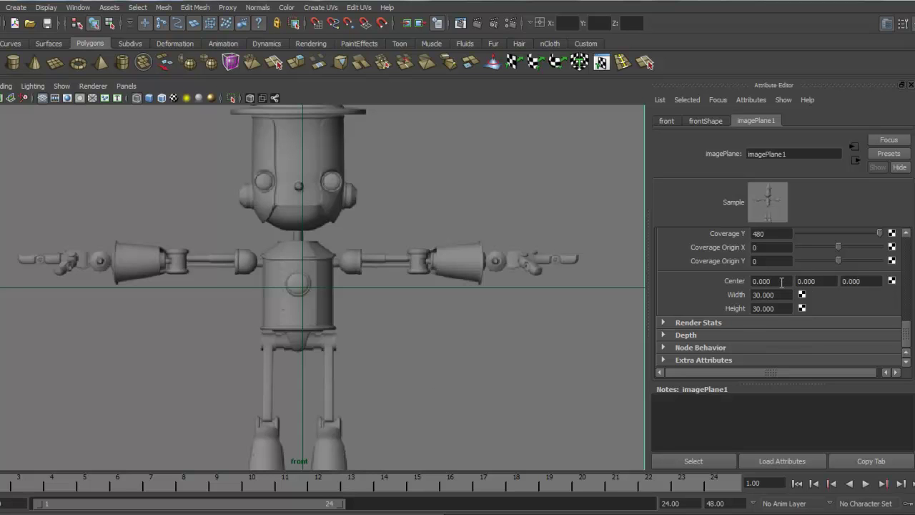
{"action": "left_click_drag", "start_coordinate": [782, 282], "coordinate": [748, 283]}
{"action": "type", "text": ".2"}
{"action": "key", "text": "Return"}
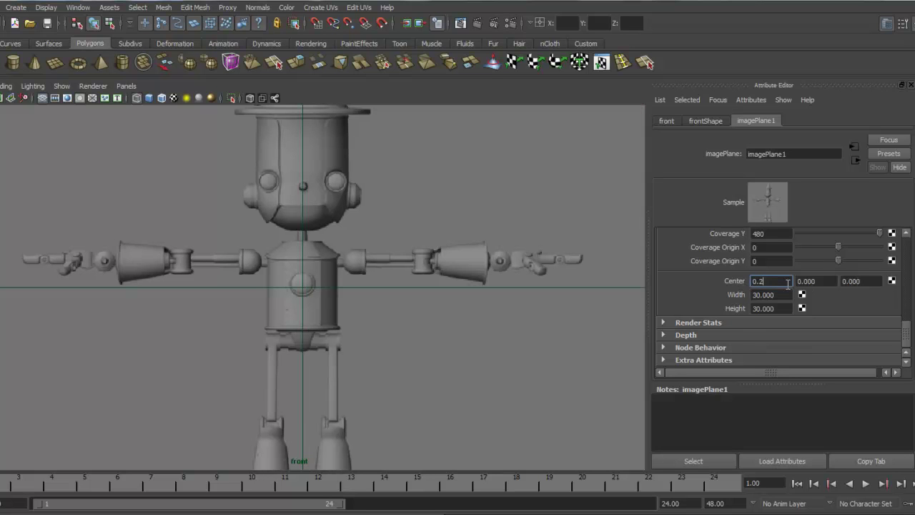
{"action": "type", "text": "2"}
{"action": "key", "text": "BackSpace"}
{"action": "type", "text": "5"}
{"action": "key", "text": "Return"}
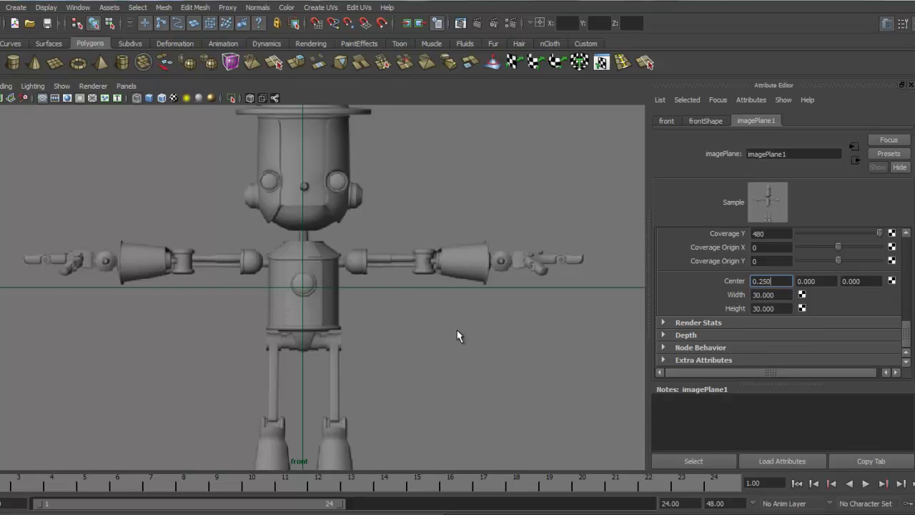
{"action": "right_click_drag", "start_coordinate": [572, 221], "coordinate": [252, 357], "text": "alt"}
{"action": "mouse_move", "coordinate": [395, 387]}
{"action": "middle_mouse_down", "text": "alt"}
{"action": "mouse_move", "coordinate": [393, 333]}
{"action": "mouse_move", "coordinate": [399, 408]}
{"action": "mouse_move", "coordinate": [411, 391]}
{"action": "middle_mouse_up", "text": "alt"}
{"action": "right_click_drag", "start_coordinate": [415, 392], "coordinate": [262, 357], "text": "alt"}
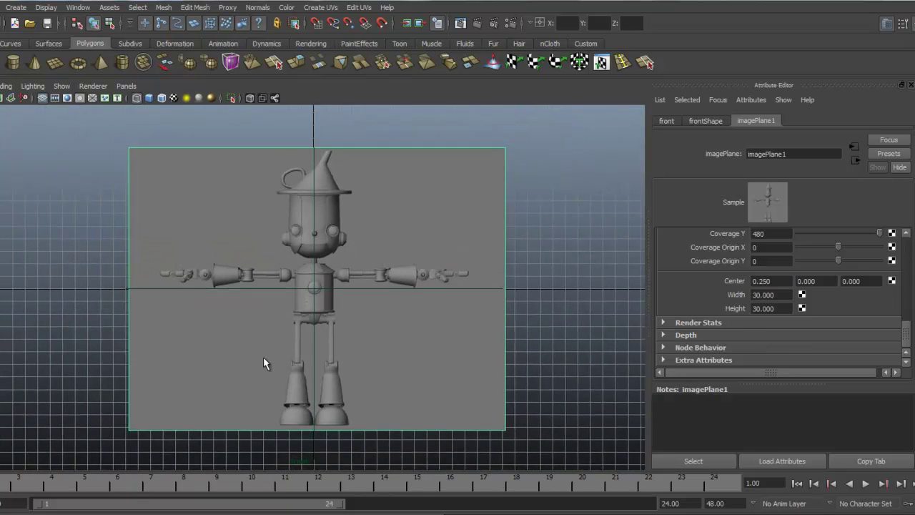
- Set the front image plane's Center Y to 10.8 so the Tin Man's feet stand on the horizontal grid axis
{"action": "middle_click_drag", "start_coordinate": [396, 353], "coordinate": [410, 374], "text": "alt"}
{"action": "right_click_drag", "start_coordinate": [440, 379], "coordinate": [346, 366], "text": "alt"}
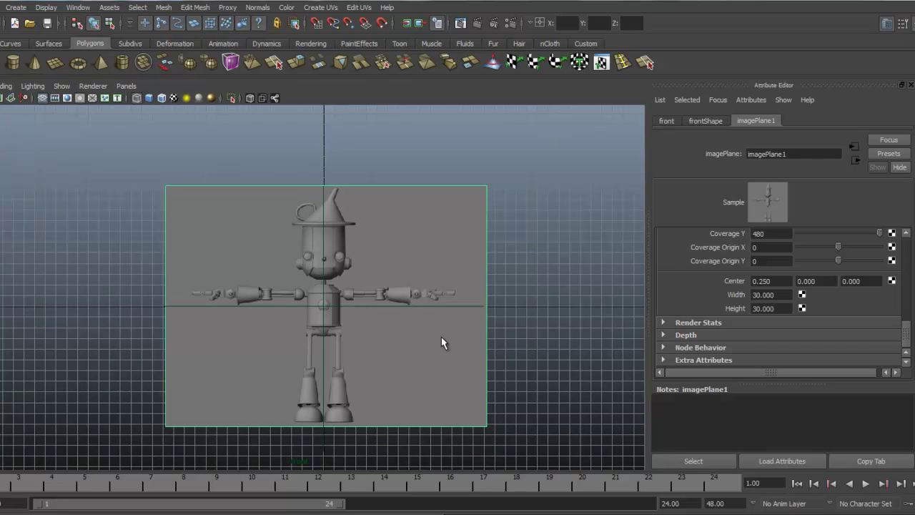
{"action": "mouse_move", "coordinate": [443, 339]}
{"action": "middle_mouse_down", "text": "alt"}
{"action": "mouse_move", "coordinate": [445, 361]}
{"action": "mouse_move", "coordinate": [446, 353]}
{"action": "middle_mouse_up", "text": "alt"}
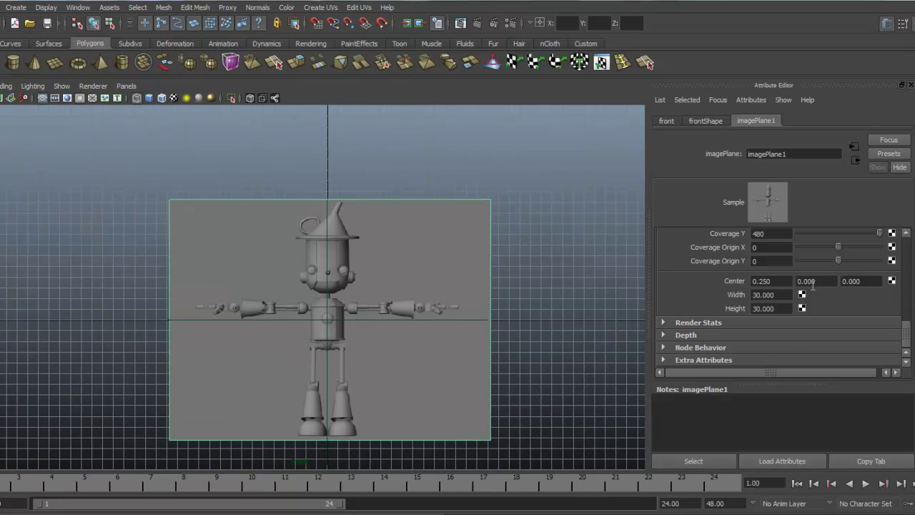
{"action": "left_click", "coordinate": [815, 281]}
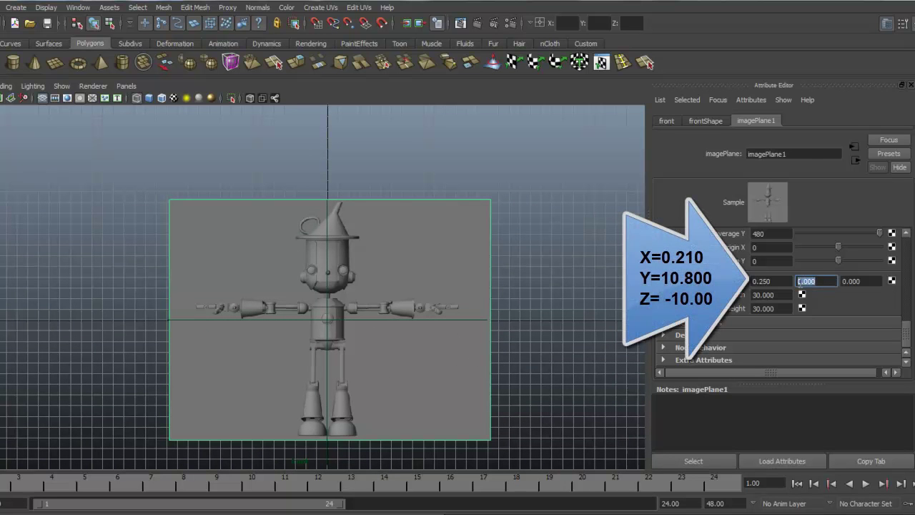
{"action": "type", "text": "10.8"}
{"action": "key", "text": "Return"}
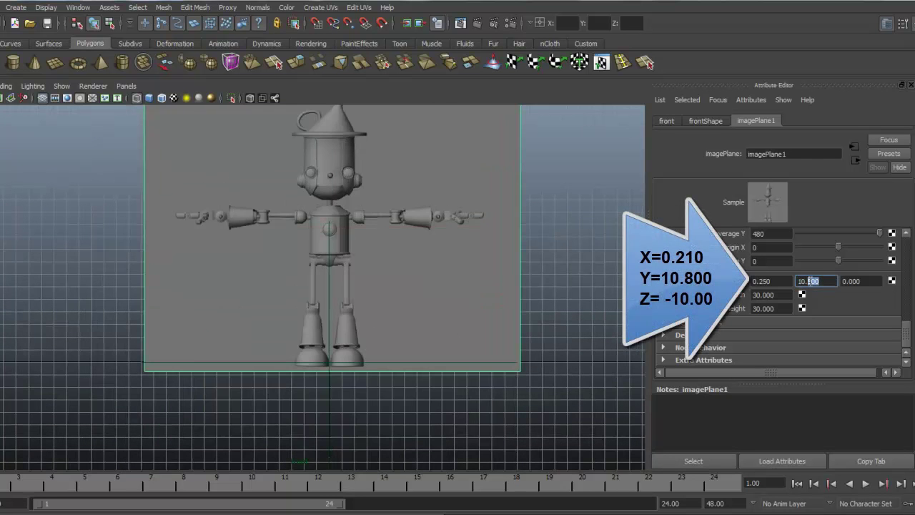
{"action": "type", "text": "8"}
{"action": "key", "text": "Return"}
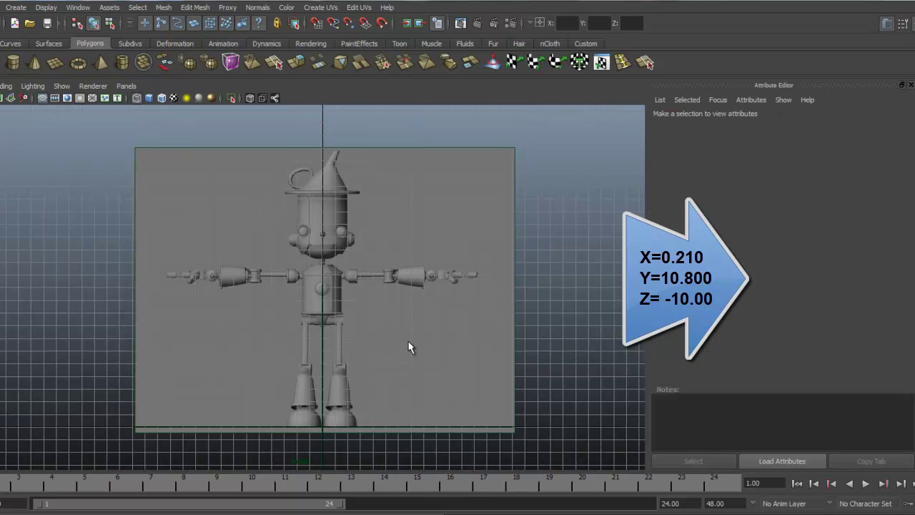
- In the side view, set the image plane's Center Y to 12 and Center Z to -0.12 to align the figure with the grid
{"action": "key", "text": "space"}
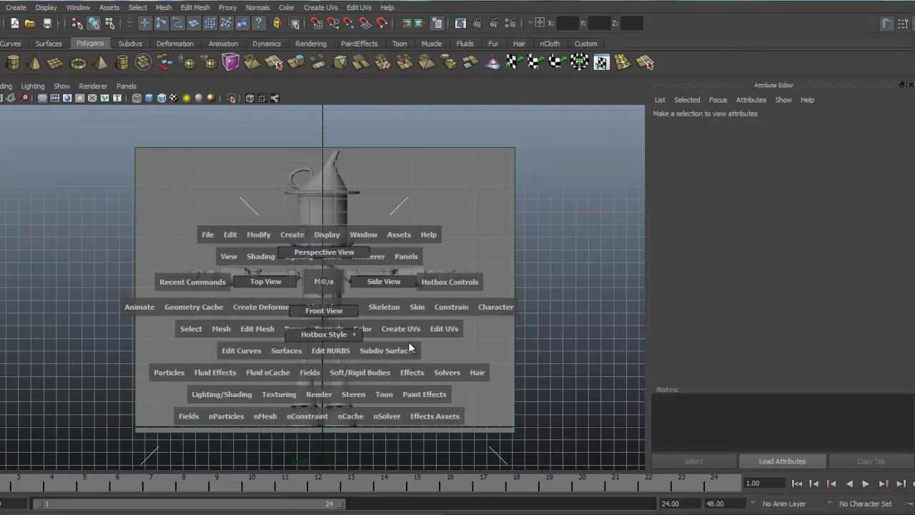
{"action": "left_click_drag", "start_coordinate": [324, 281], "coordinate": [384, 281]}
{"action": "scroll", "coordinate": [409, 343], "scroll_direction": "down", "scroll_amount": 2}
{"action": "scroll", "coordinate": [408, 342], "scroll_direction": "down", "scroll_amount": 4}
{"action": "middle_click_drag", "start_coordinate": [408, 343], "coordinate": [431, 351], "text": "alt"}
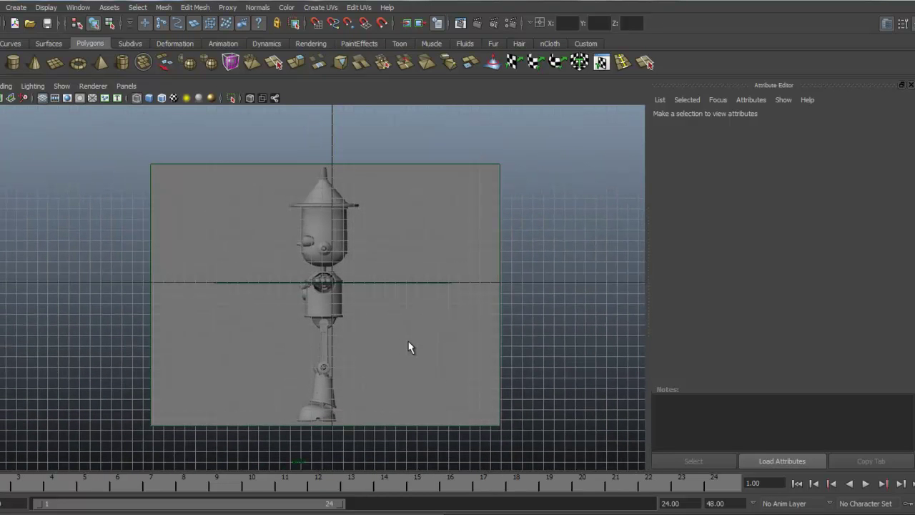
{"action": "left_click", "coordinate": [408, 348]}
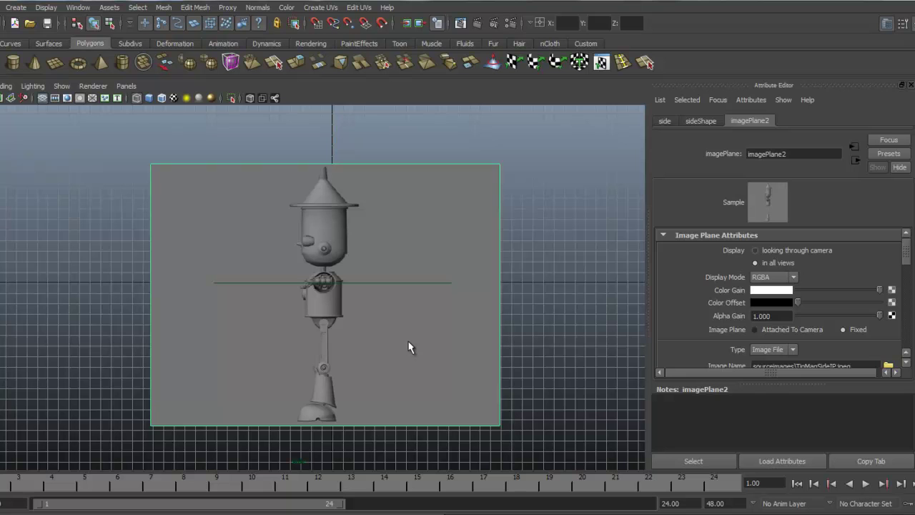
{"action": "scroll", "coordinate": [779, 304], "scroll_direction": "down", "scroll_amount": 8}
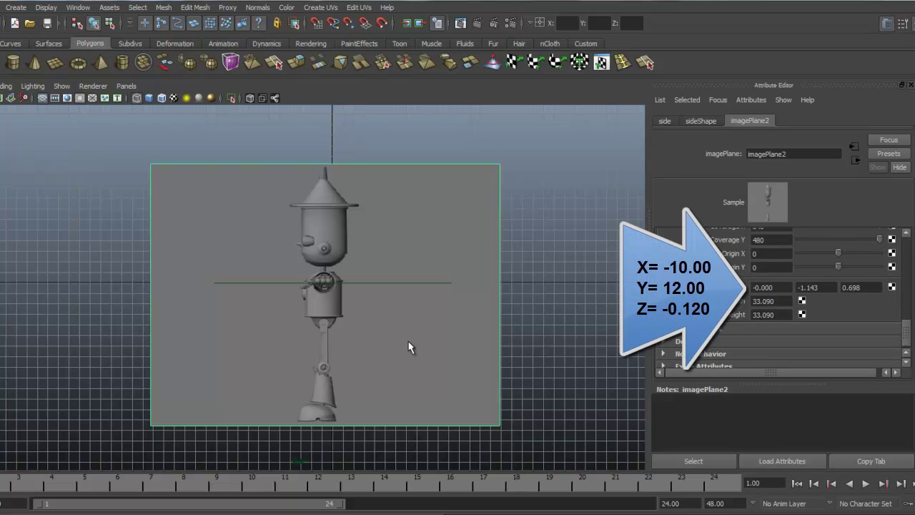
{"action": "left_click_drag", "start_coordinate": [820, 287], "coordinate": [797, 287]}
{"action": "type", "text": "10"}
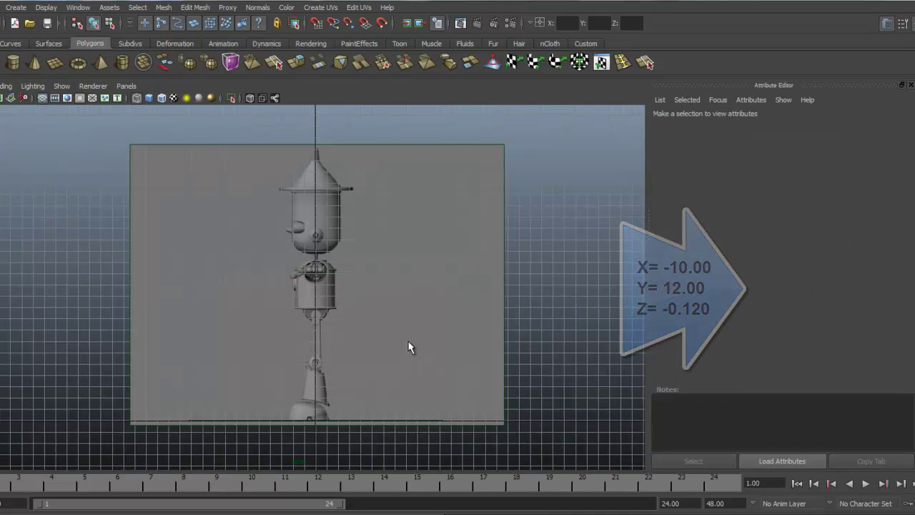
- Switch to the top view and examine how the top reference image lines up with the grid axes
{"action": "key", "text": "space"}
{"action": "left_click", "coordinate": [343, 307]}
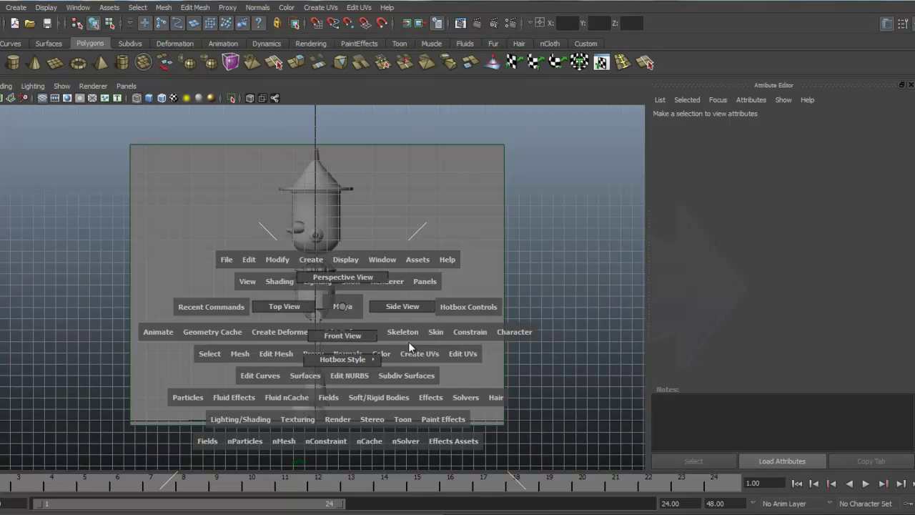
{"action": "left_click", "coordinate": [283, 306]}
{"action": "scroll", "coordinate": [408, 343], "scroll_direction": "up", "scroll_amount": 5}
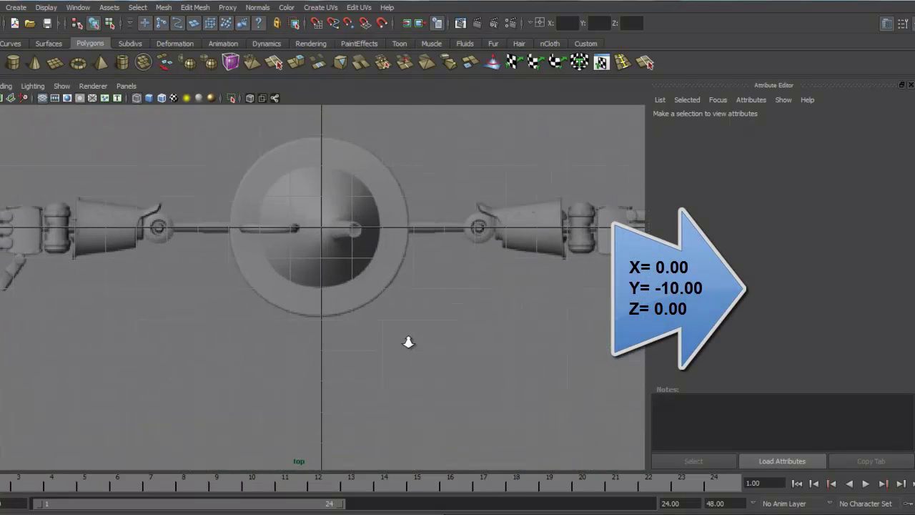
{"action": "scroll", "coordinate": [408, 343], "scroll_direction": "down", "scroll_amount": 3}
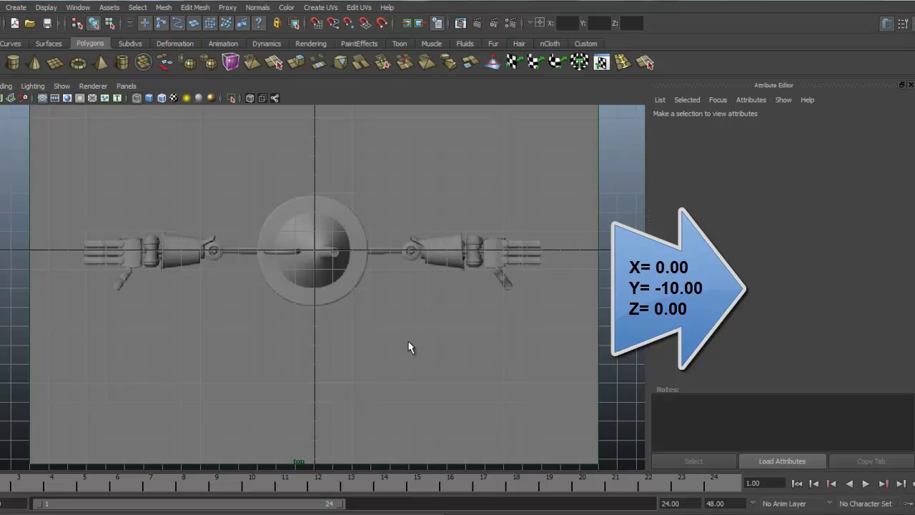
- Return to the four-view layout and change the duplicate lower top view to the front orthographic view, framed on the Tin Man
{"action": "key", "text": "space"}
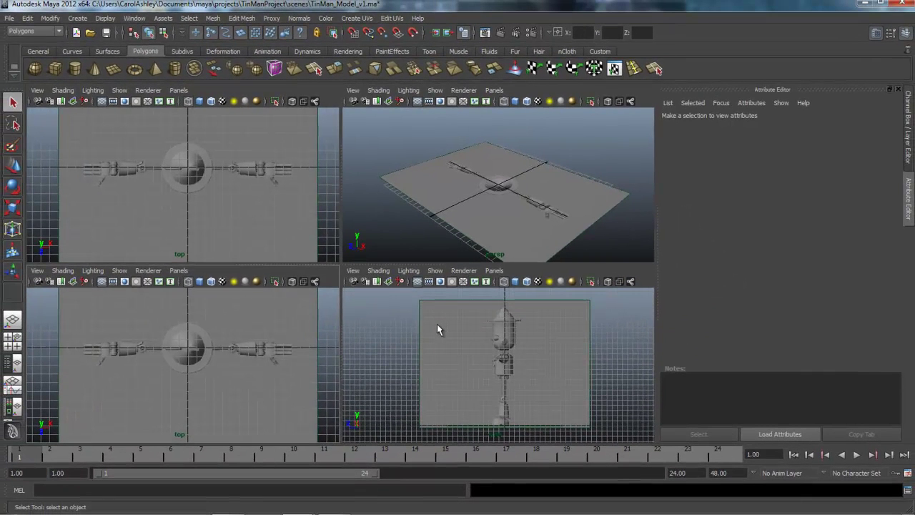
{"action": "left_click", "coordinate": [178, 270]}
{"action": "mouse_move", "coordinate": [200, 303]}
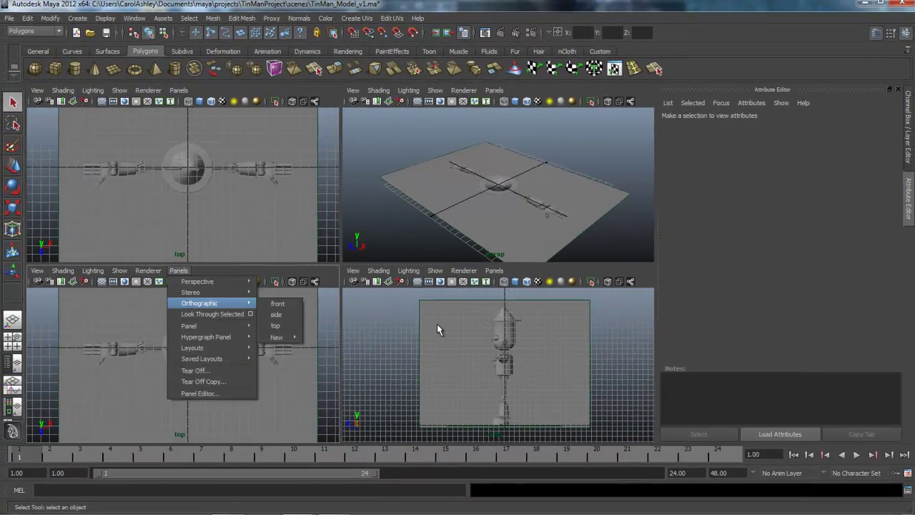
{"action": "left_click", "coordinate": [277, 303]}
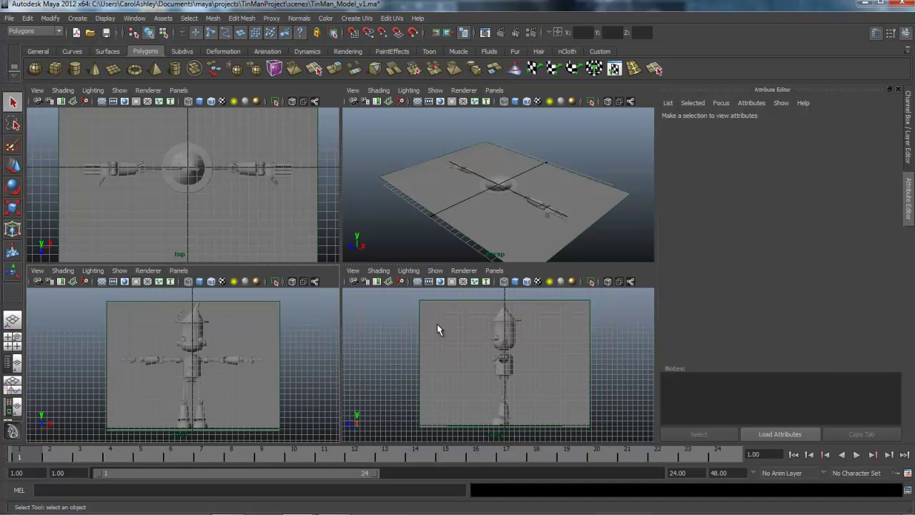
{"action": "mouse_move", "coordinate": [187, 361]}
{"action": "right_mouse_down", "text": "alt"}
{"action": "mouse_move", "coordinate": [245, 361]}
{"action": "mouse_move", "coordinate": [221, 361]}
{"action": "right_mouse_up", "text": "alt"}
{"action": "middle_click_drag", "start_coordinate": [222, 361], "coordinate": [206, 369], "text": "alt"}
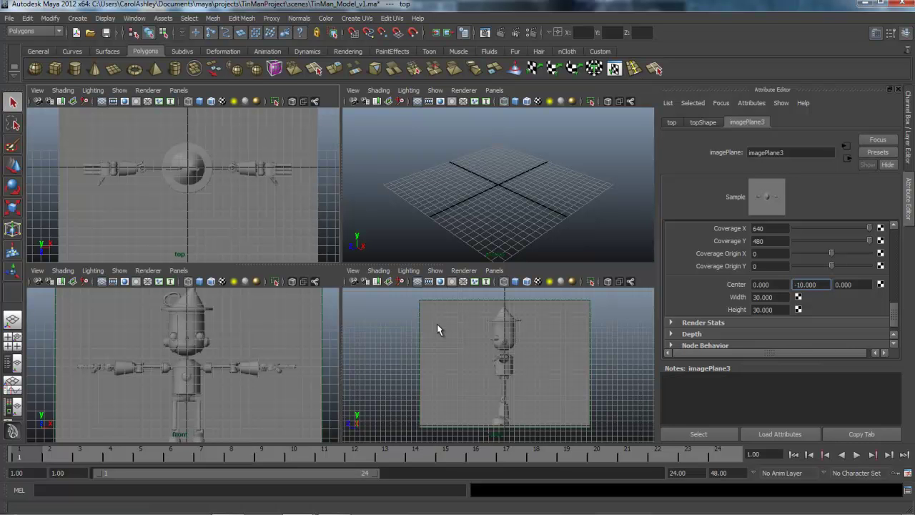
- Add a shortcut for the purple cube command to the Custom shelf and place it between the cylinder and CV curve shortcuts
{"action": "left_click", "coordinate": [600, 51]}
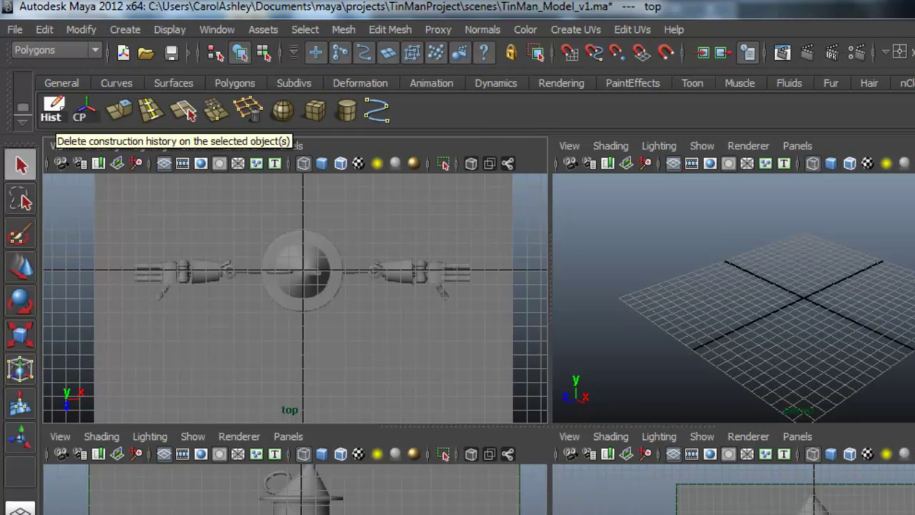
{"action": "left_click", "coordinate": [124, 30]}
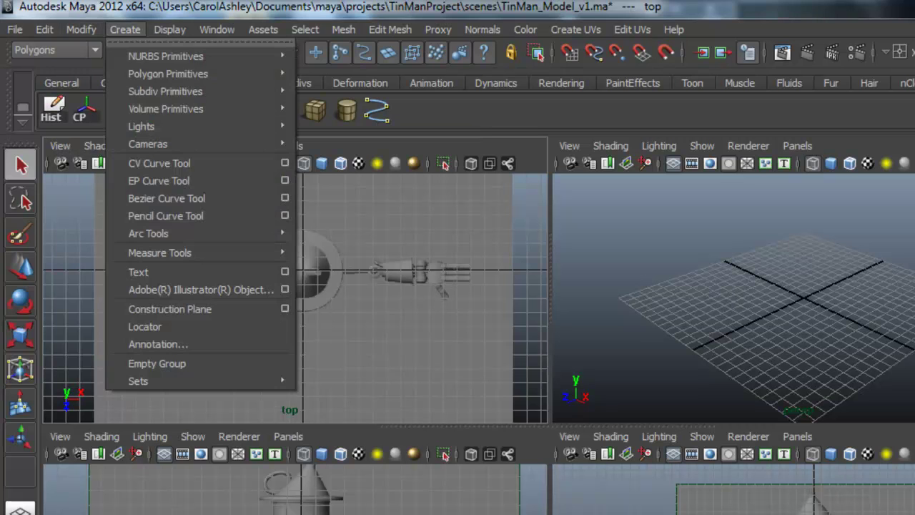
{"action": "mouse_move", "coordinate": [168, 74]}
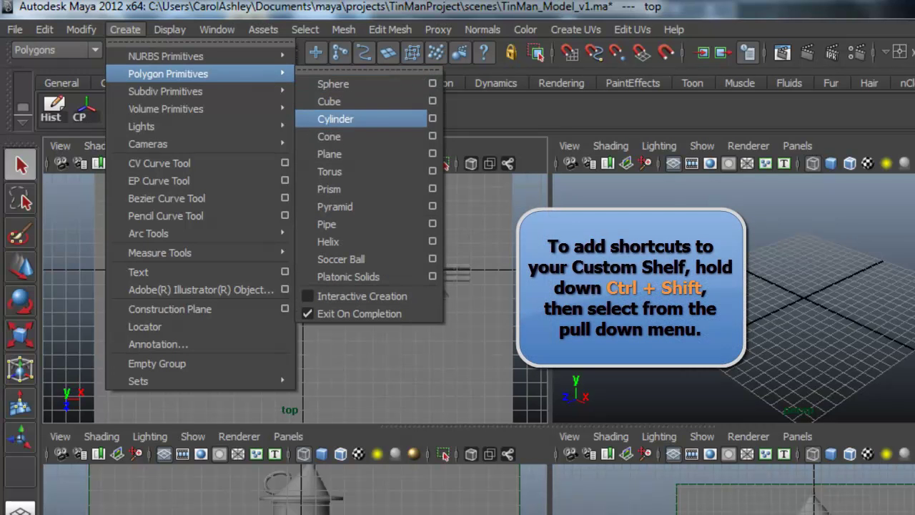
{"action": "mouse_move", "coordinate": [166, 91]}
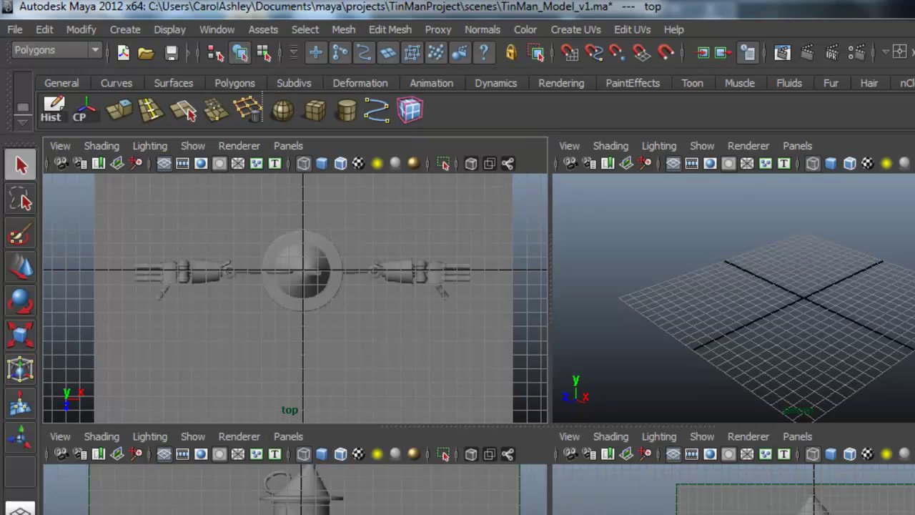
{"action": "middle_click_drag", "start_coordinate": [296, 110], "coordinate": [364, 110]}
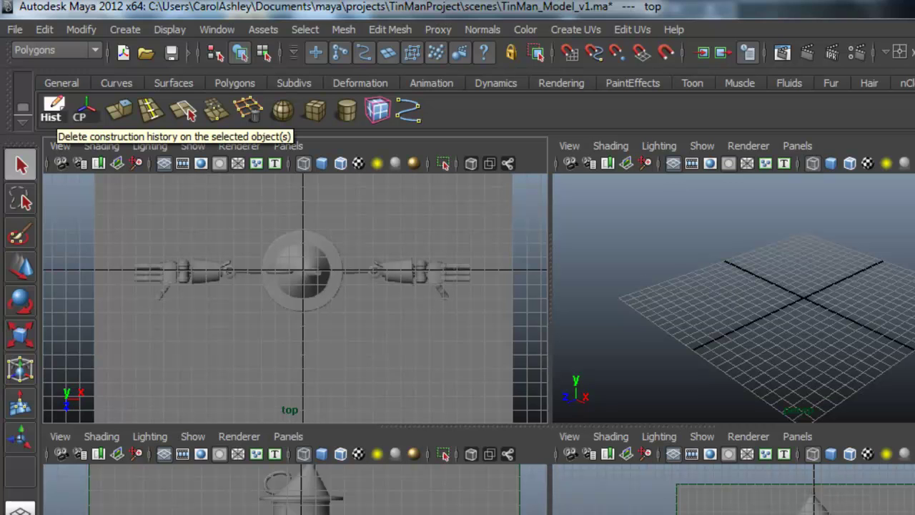
{"action": "left_click", "coordinate": [44, 30]}
{"action": "mouse_move", "coordinate": [108, 219]}
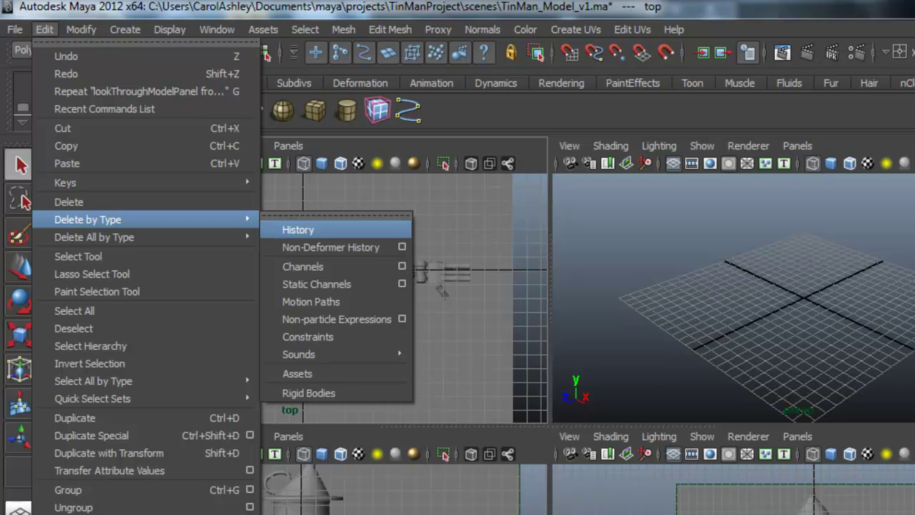
{"action": "mouse_move", "coordinate": [169, 29]}
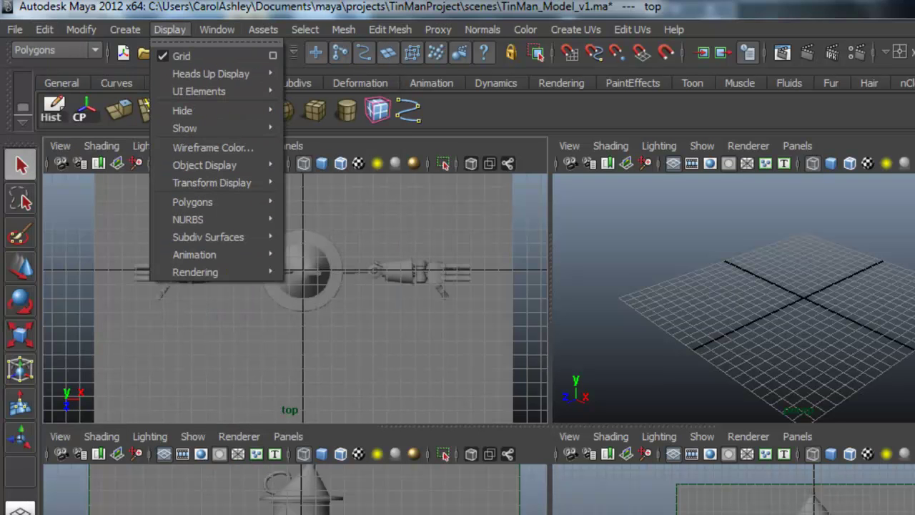
{"action": "key", "text": "Escape"}
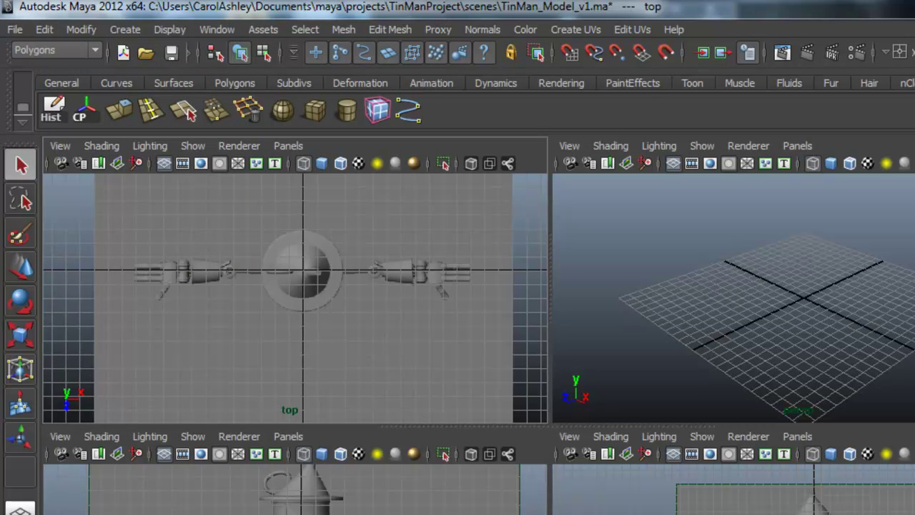
{"action": "left_click", "coordinate": [81, 30]}
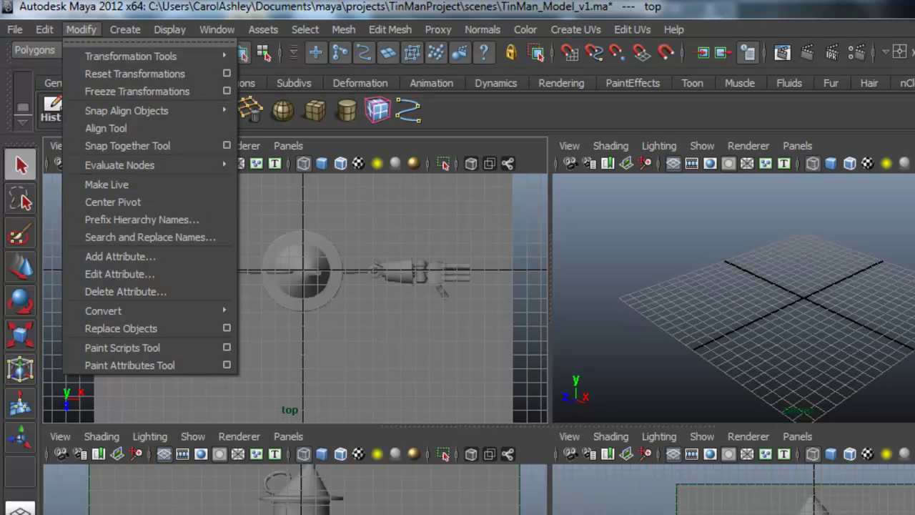
{"action": "key", "text": "Escape"}
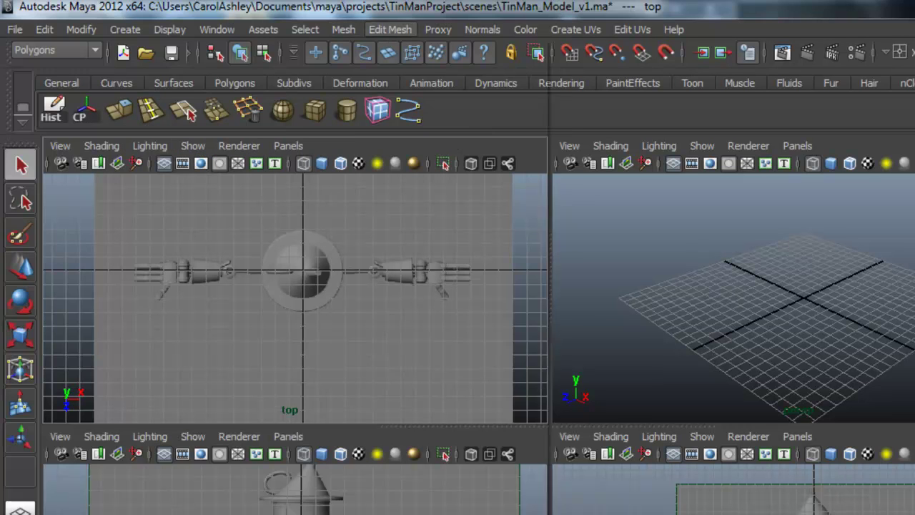
- Tear off the Edit Mesh commands as a floating window and move it clear of the Custom shelf
{"action": "left_click", "coordinate": [391, 30]}
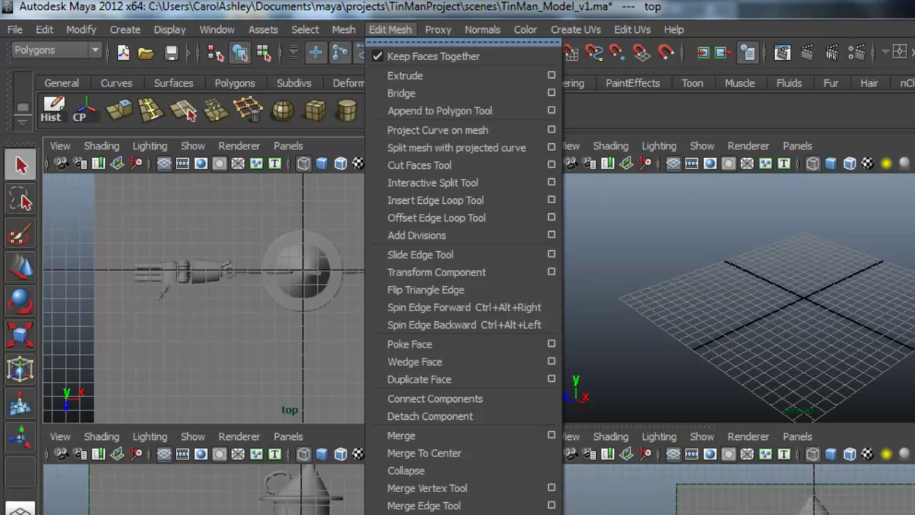
{"action": "left_click", "coordinate": [464, 43]}
{"action": "left_click_drag", "start_coordinate": [460, 26], "coordinate": [574, 54]}
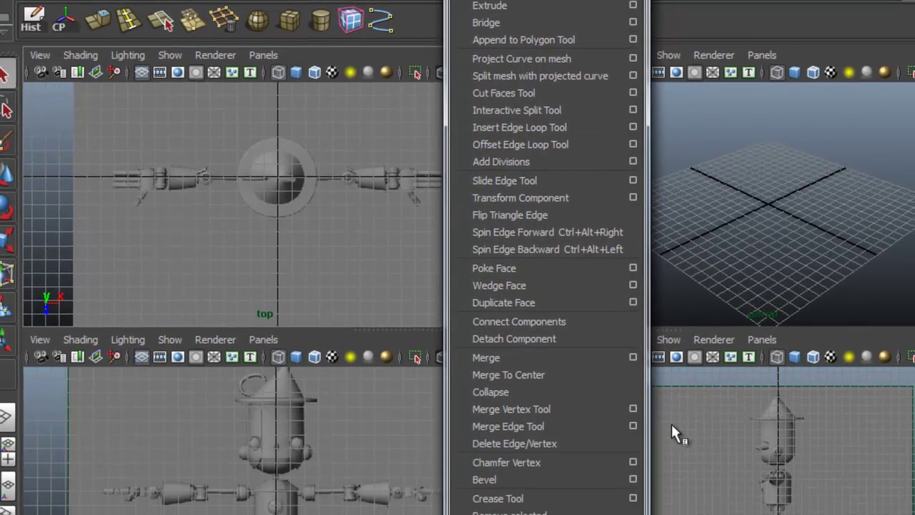
- Delete the Merge Vertex Tool shortcut from the Custom shelf, re-add it between the face and edge tool shortcuts, and close the floating Edit Mesh window
{"action": "right_click", "coordinate": [217, 113]}
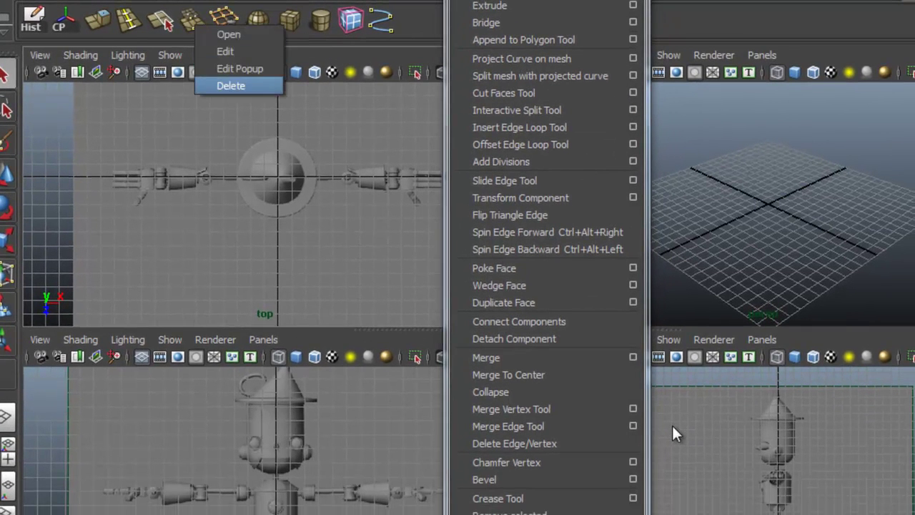
{"action": "left_click", "coordinate": [231, 85]}
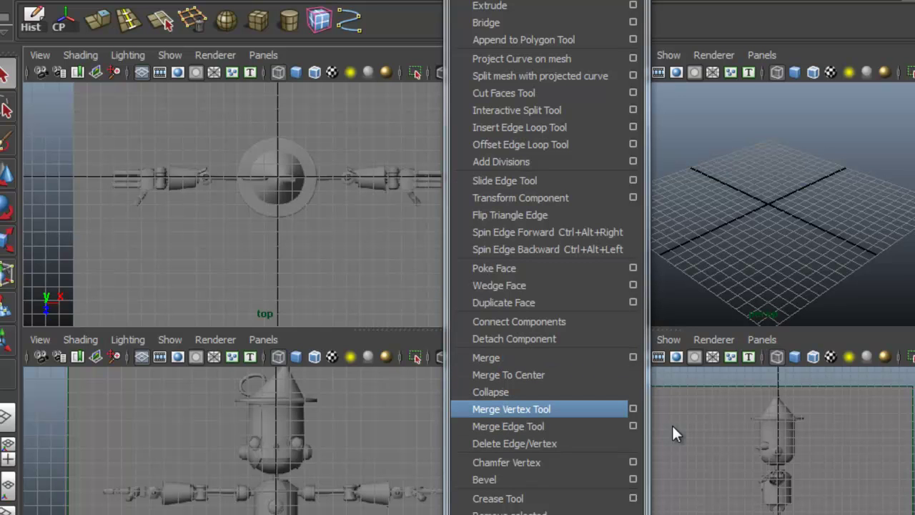
{"action": "left_click", "coordinate": [511, 409], "text": "ctrl+shift"}
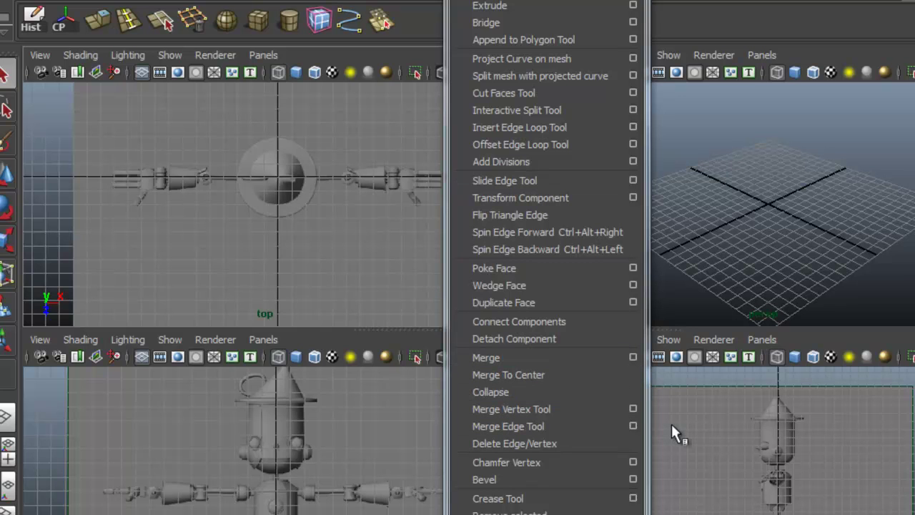
{"action": "left_click", "coordinate": [382, 20]}
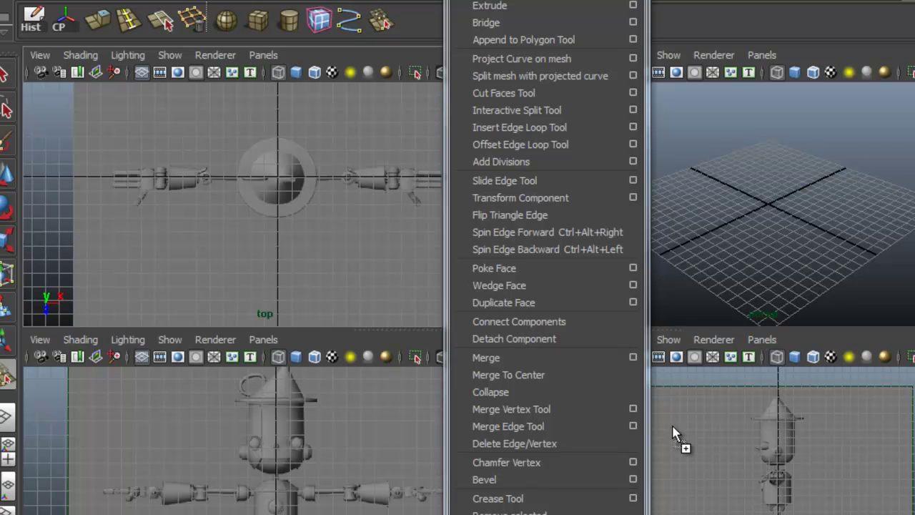
{"action": "middle_click_drag", "start_coordinate": [382, 20], "coordinate": [176, 20]}
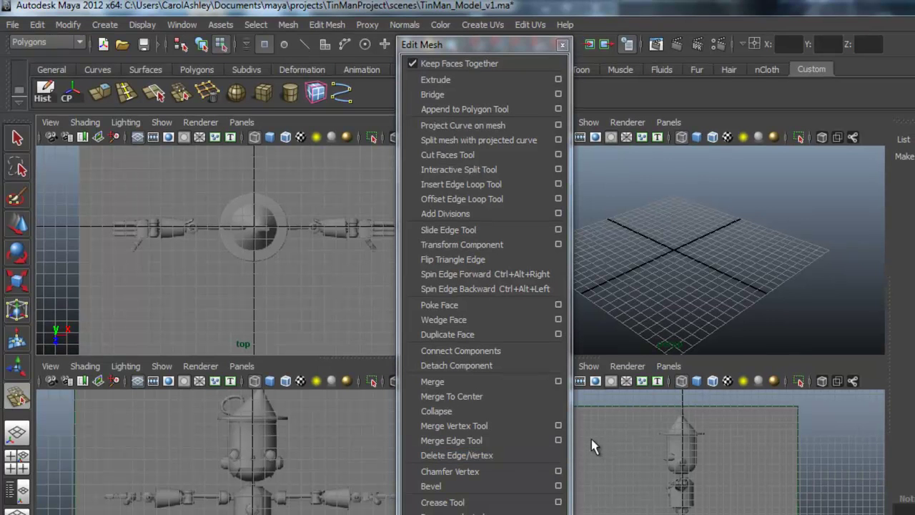
{"action": "left_click", "coordinate": [563, 46]}
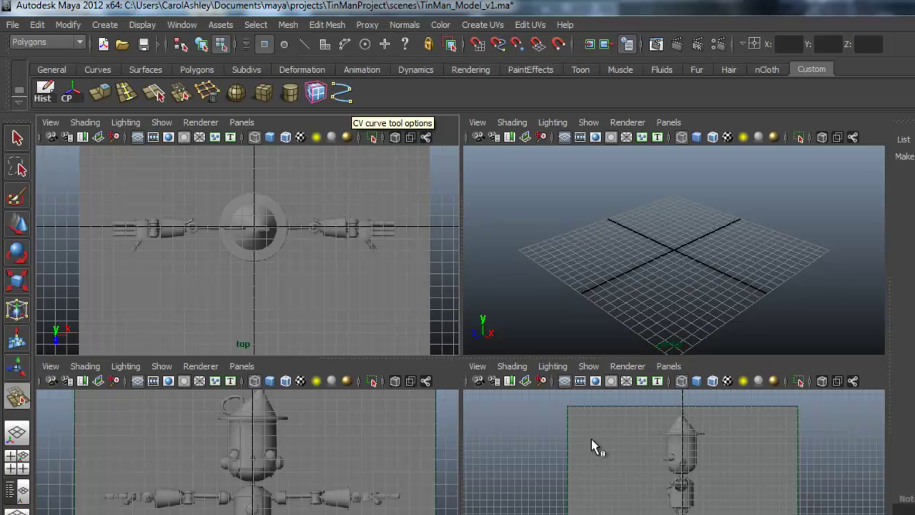
- Tear off the Polygon Primitives commands as a floating window and move it over the perspective view, clear of the Custom shelf shortcuts
{"action": "left_click", "coordinate": [104, 25]}
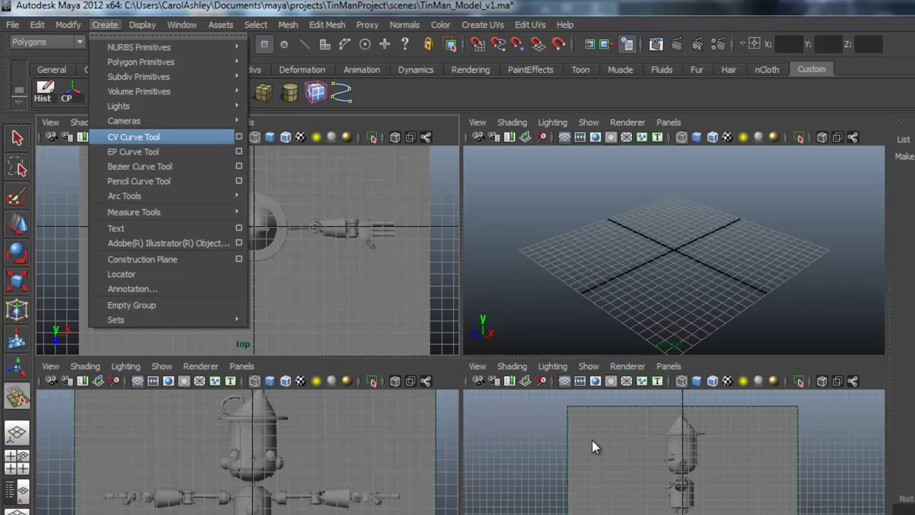
{"action": "mouse_move", "coordinate": [141, 62]}
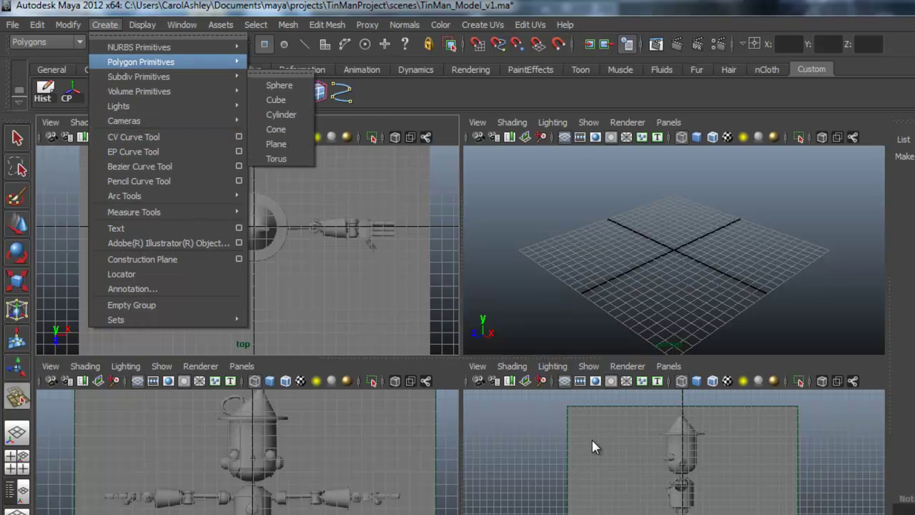
{"action": "left_click", "coordinate": [310, 58]}
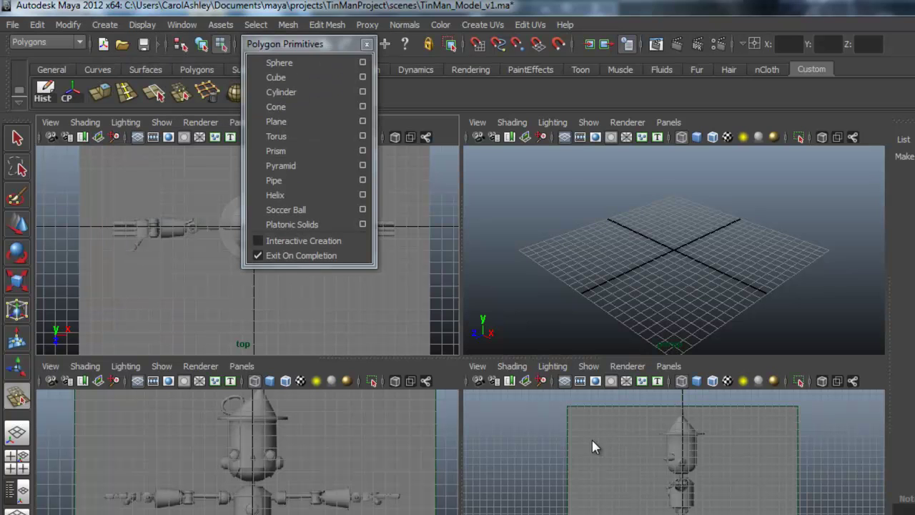
{"action": "left_click_drag", "start_coordinate": [307, 44], "coordinate": [573, 79]}
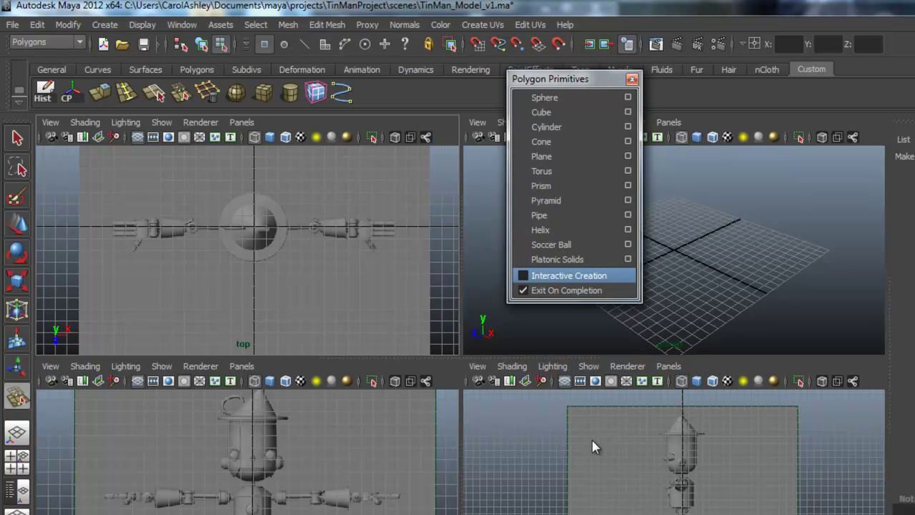
- Review the polygon primitive commands and the Interactive Creation option, and close the floating Polygon Primitives window
{"action": "key", "text": "Up"}
{"action": "key", "text": "Up"}
{"action": "key", "text": "Up"}
{"action": "key", "text": "Up"}
{"action": "key", "text": "Up"}
{"action": "key", "text": "Up"}
{"action": "key", "text": "Up"}
{"action": "key", "text": "Up"}
{"action": "key", "text": "Up"}
{"action": "key", "text": "Up"}
{"action": "key", "text": "Up"}
{"action": "key", "text": "Up"}
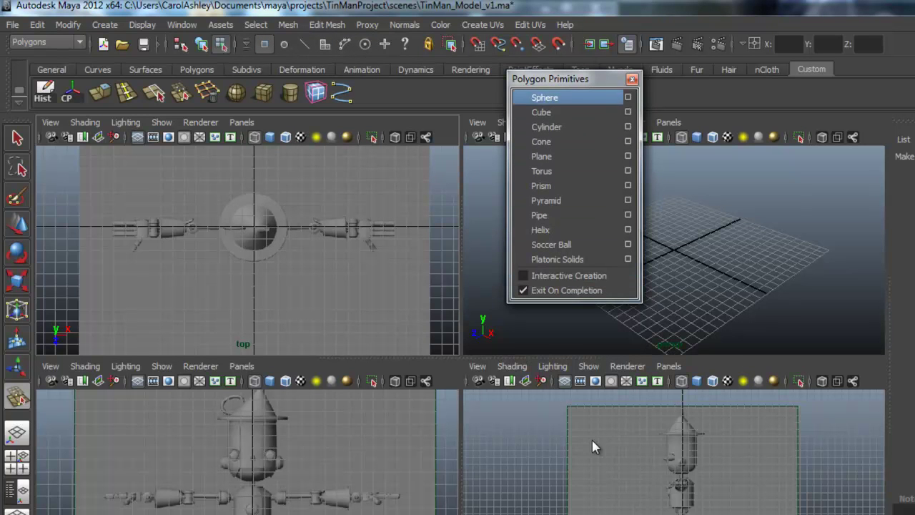
{"action": "key", "text": "Down"}
{"action": "key", "text": "Down"}
{"action": "left_click", "coordinate": [632, 79]}
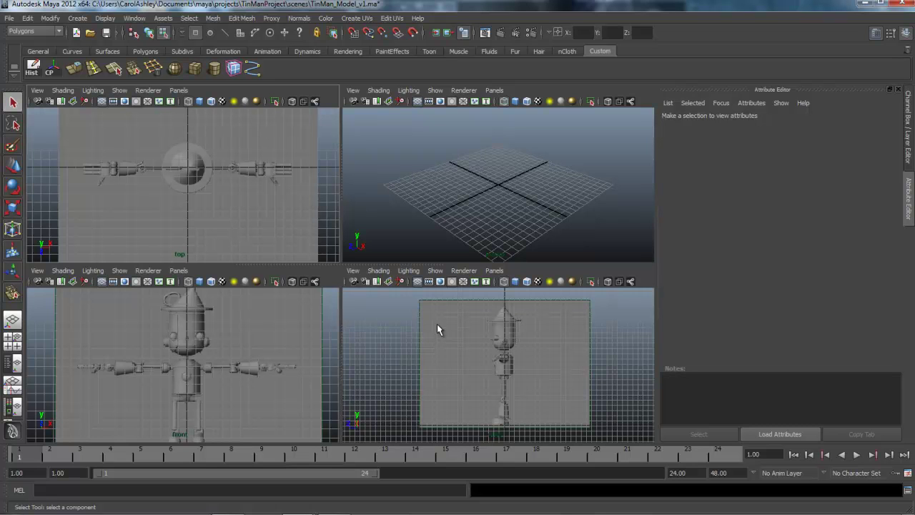
- Examine the Tin Man's torso, head and arms on the front view's image plane, both close up and as a whole figure
{"action": "right_click_drag", "start_coordinate": [143, 365], "coordinate": [215, 365], "text": "alt"}
{"action": "mouse_move", "coordinate": [214, 365]}
{"action": "middle_mouse_down", "text": "alt"}
{"action": "mouse_move", "coordinate": [118, 378]}
{"action": "mouse_move", "coordinate": [175, 377]}
{"action": "middle_mouse_up", "text": "alt"}
{"action": "right_click_drag", "start_coordinate": [175, 377], "coordinate": [194, 378], "text": "alt"}
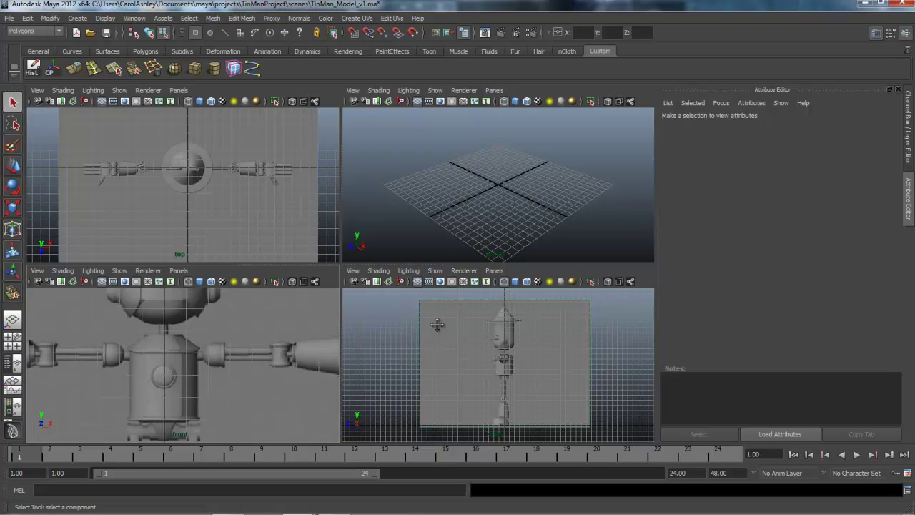
{"action": "middle_click_drag", "start_coordinate": [193, 378], "coordinate": [193, 357], "text": "alt"}
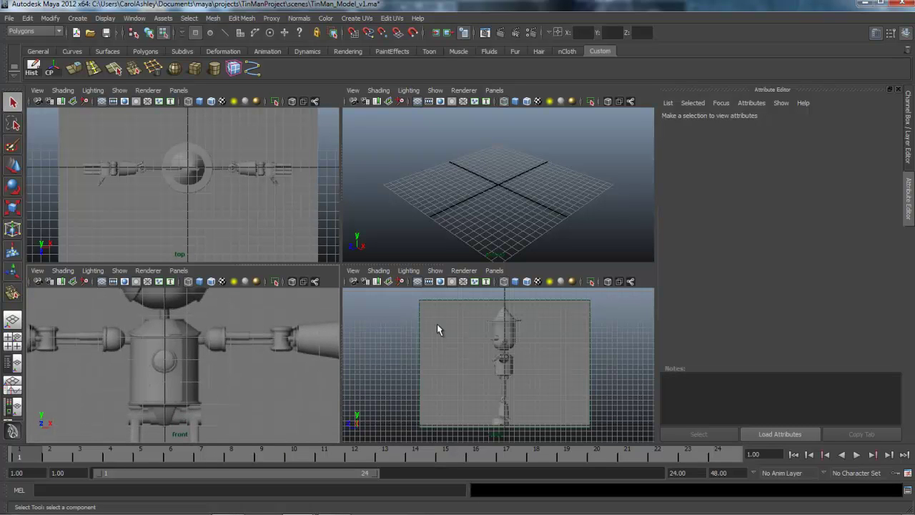
{"action": "right_click_drag", "start_coordinate": [193, 358], "coordinate": [129, 358], "text": "alt"}
{"action": "mouse_move", "coordinate": [129, 357]}
{"action": "middle_mouse_down", "text": "alt"}
{"action": "mouse_move", "coordinate": [129, 283]}
{"action": "mouse_move", "coordinate": [128, 342]}
{"action": "middle_mouse_up", "text": "alt"}
{"action": "scroll", "coordinate": [437, 324], "scroll_direction": "up", "scroll_amount": 3}
{"action": "scroll", "coordinate": [438, 325], "scroll_direction": "down", "scroll_amount": 3}
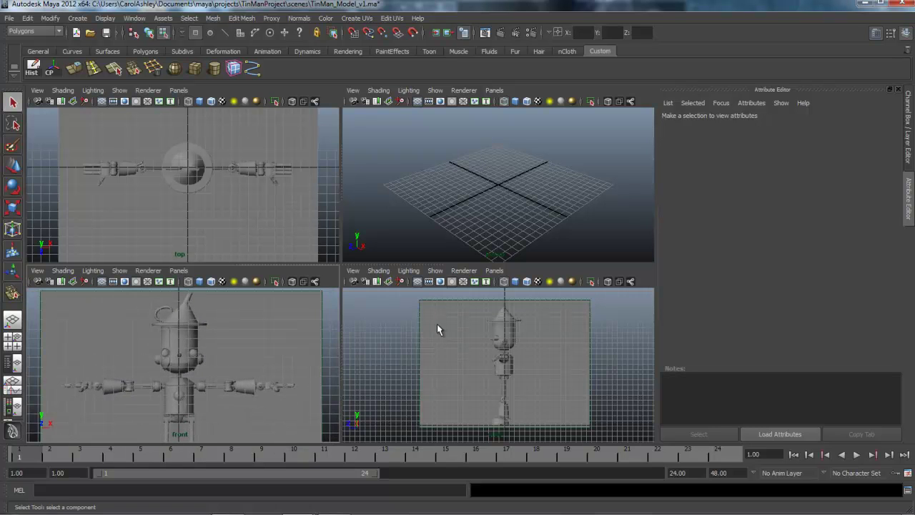
{"action": "middle_click_drag", "start_coordinate": [136, 333], "coordinate": [136, 313], "text": "alt"}
{"action": "scroll", "coordinate": [438, 326], "scroll_direction": "down", "scroll_amount": 1}
{"action": "scroll", "coordinate": [438, 325], "scroll_direction": "up", "scroll_amount": 5}
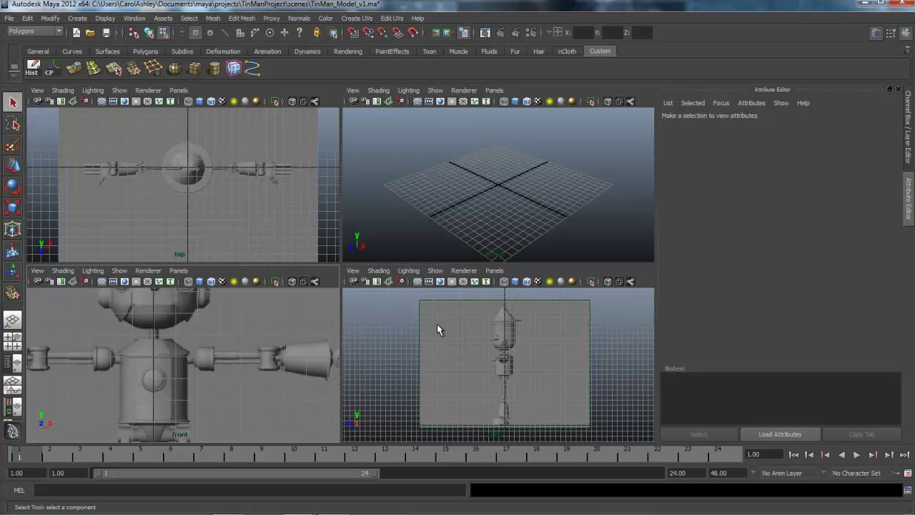
{"action": "scroll", "coordinate": [437, 325], "scroll_direction": "down", "scroll_amount": 2}
{"action": "middle_click_drag", "start_coordinate": [161, 361], "coordinate": [179, 378], "text": "alt"}
{"action": "scroll", "coordinate": [437, 324], "scroll_direction": "down", "scroll_amount": 3}
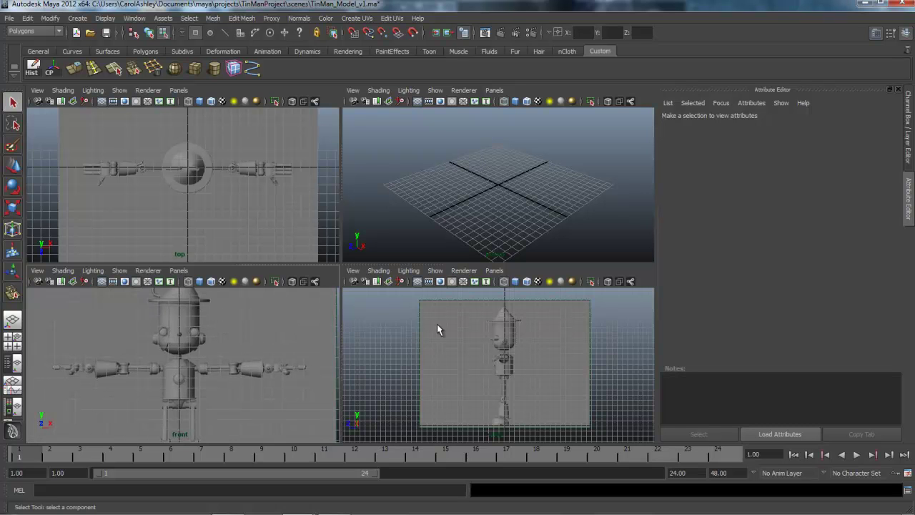
{"action": "scroll", "coordinate": [437, 324], "scroll_direction": "up", "scroll_amount": 3}
{"action": "scroll", "coordinate": [437, 324], "scroll_direction": "up", "scroll_amount": 3}
{"action": "middle_click_drag", "start_coordinate": [177, 378], "coordinate": [78, 405], "text": "alt"}
{"action": "scroll", "coordinate": [437, 324], "scroll_direction": "down", "scroll_amount": 6}
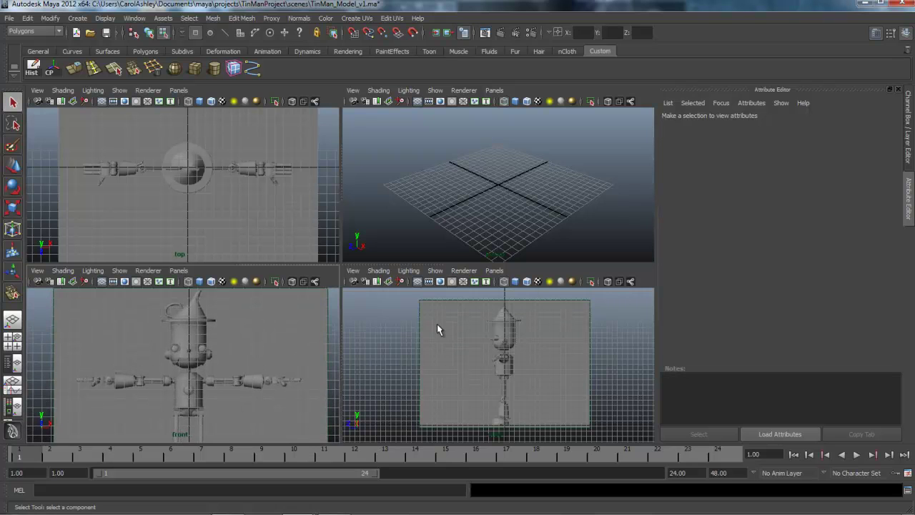